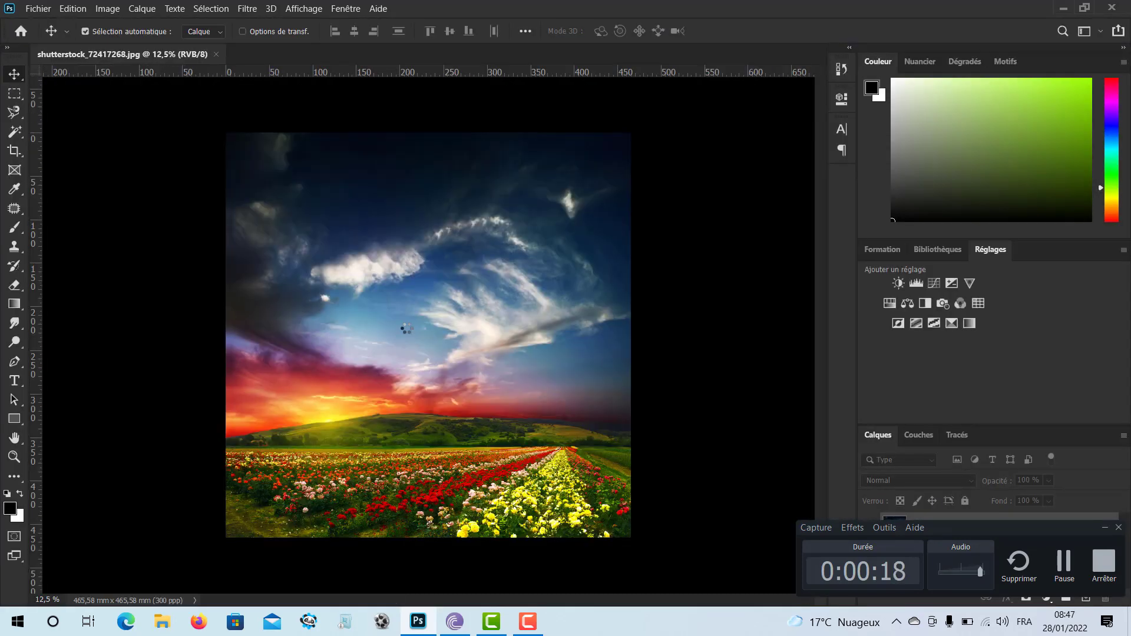
# Place the footballer image shutterstock_11058256 from the Athlete folder as an embedded layer above the flower-field background
pyautogui.click(1105, 529)
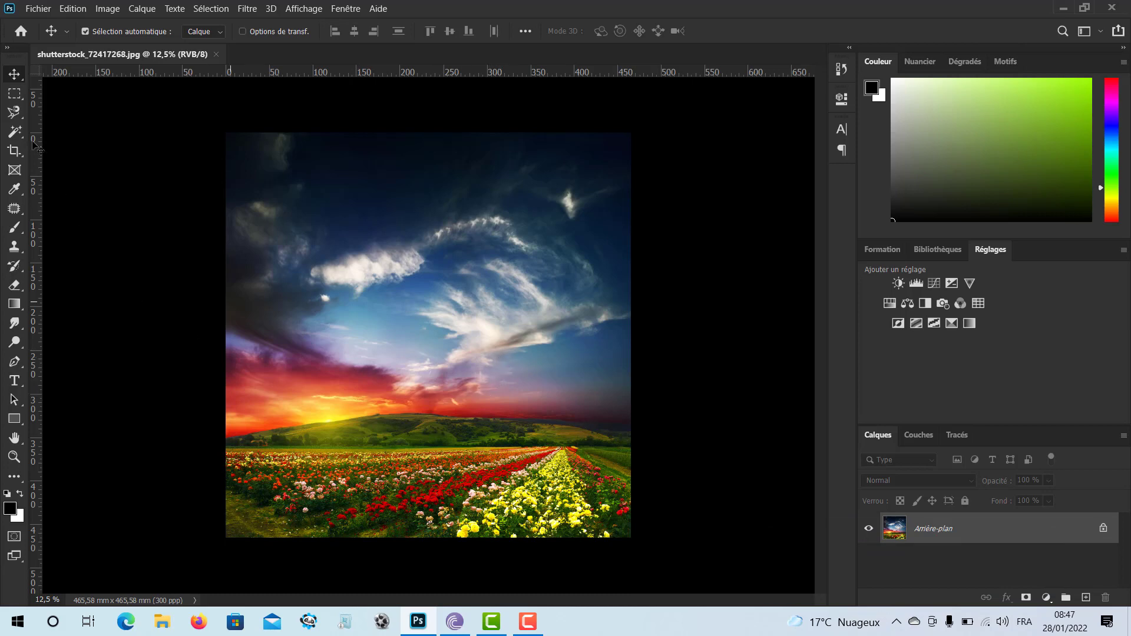
pyautogui.click(40, 12)
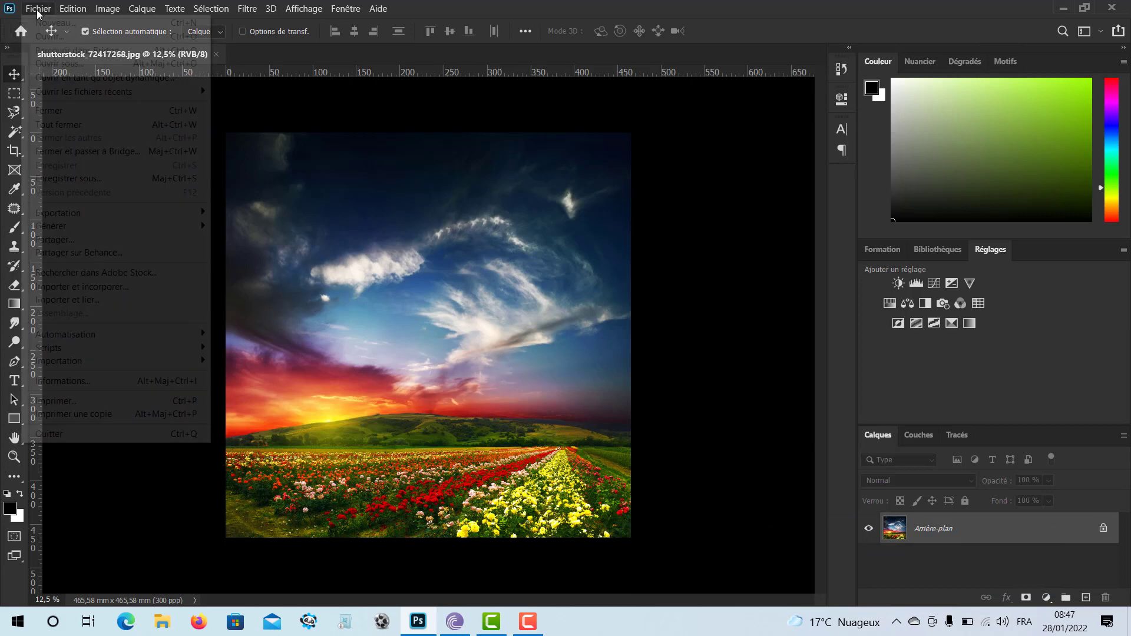
pyautogui.click(154, 287)
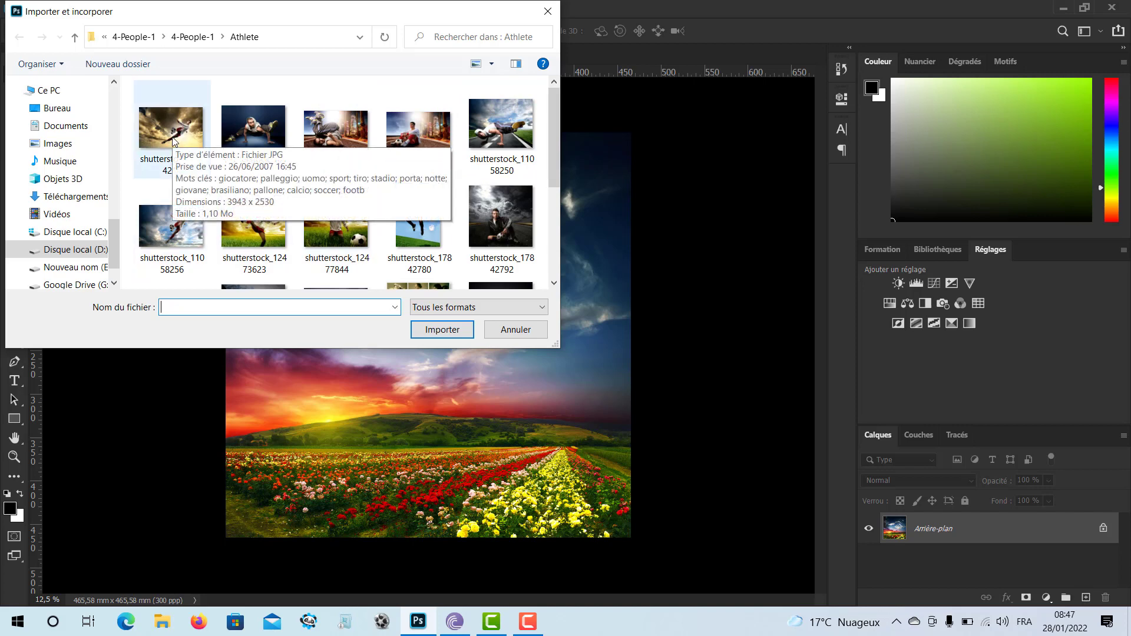
pyautogui.click(171, 229)
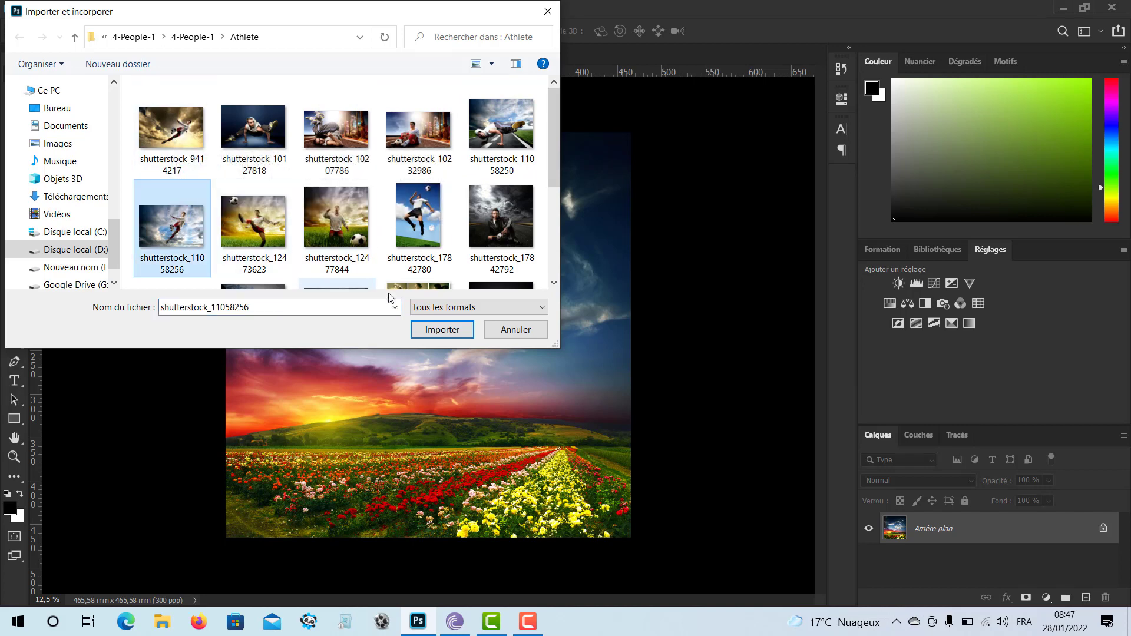
pyautogui.click(446, 328)
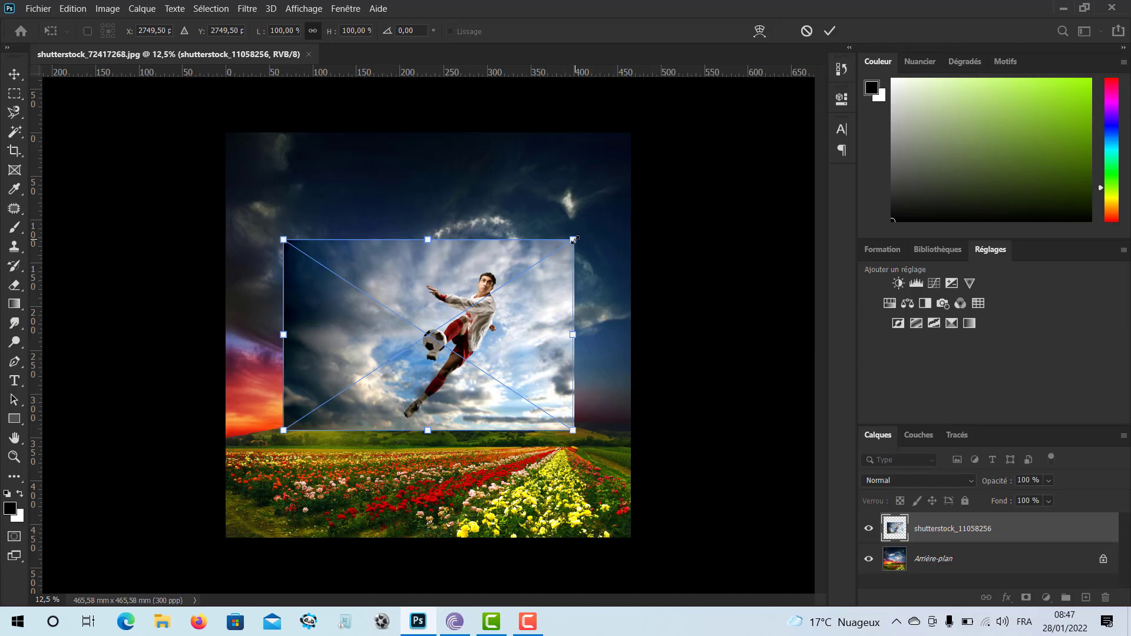
# Scale the placed footballer image to about 125 % and position it over the sky, above the flower field
pyautogui.moveTo(573, 239); pyautogui.dragTo(610, 200)
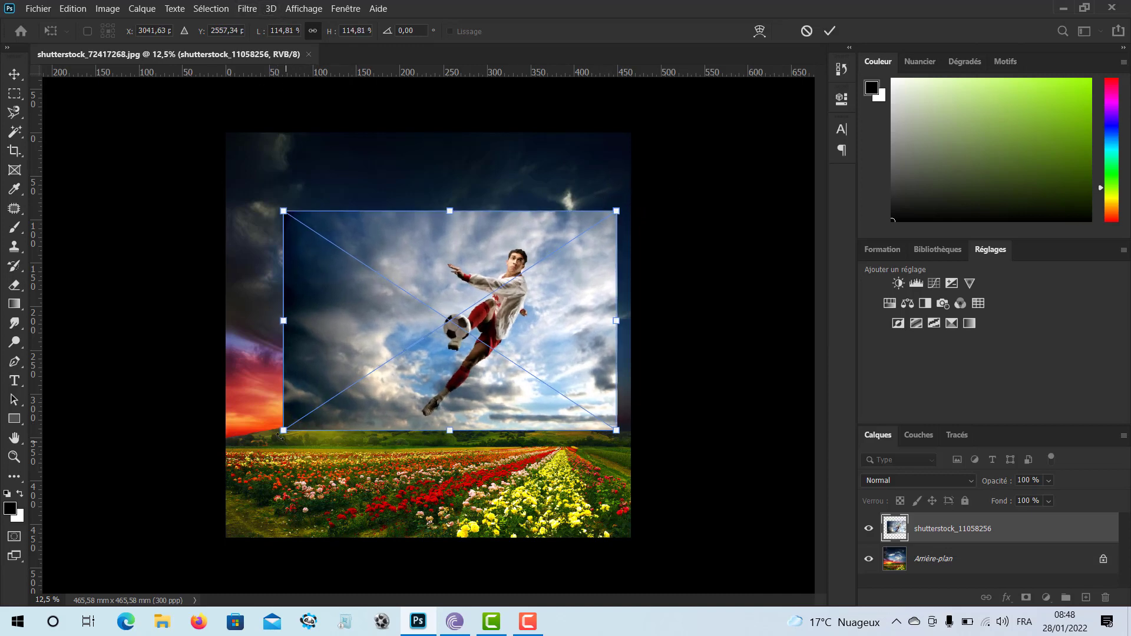
pyautogui.moveTo(284, 430); pyautogui.dragTo(253, 449)
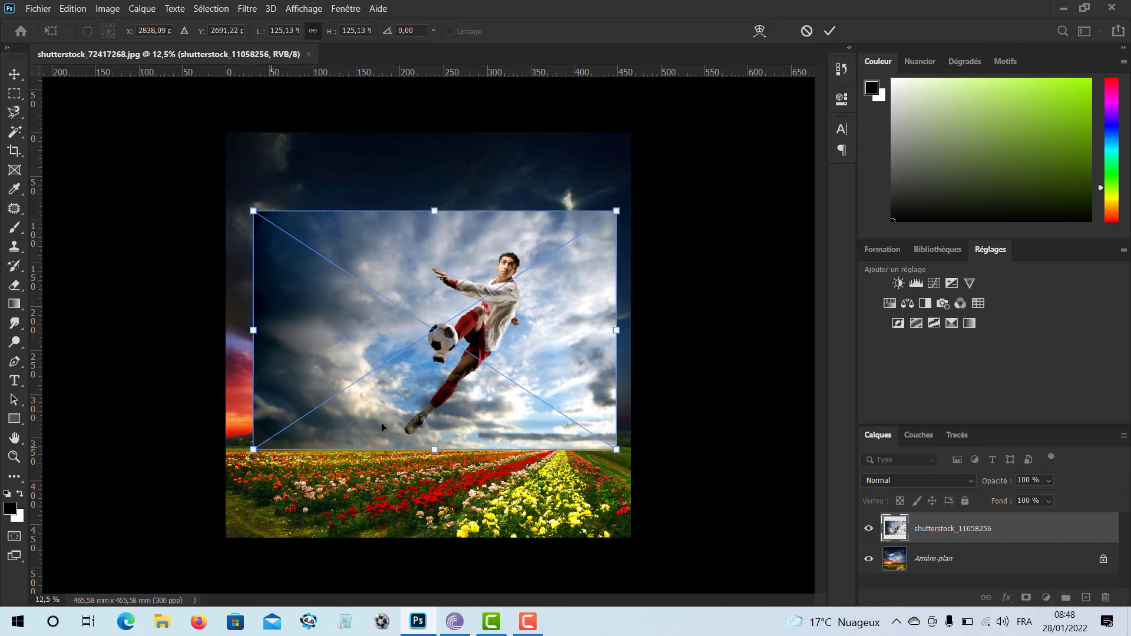
pyautogui.moveTo(428, 413); pyautogui.dragTo(410, 378)
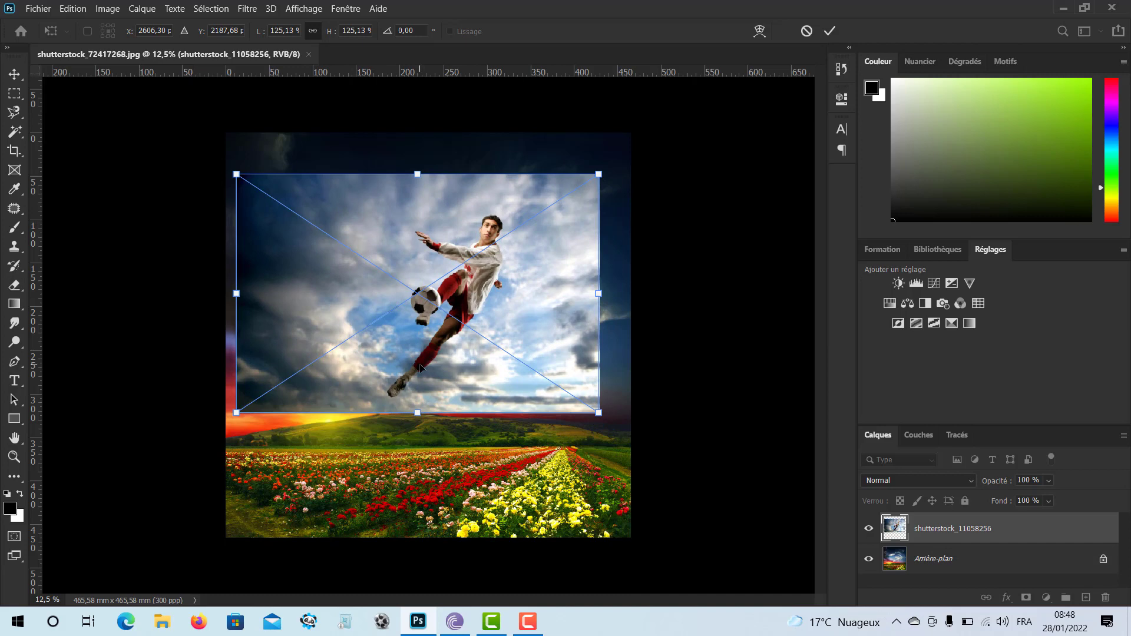
pyautogui.press('Return')
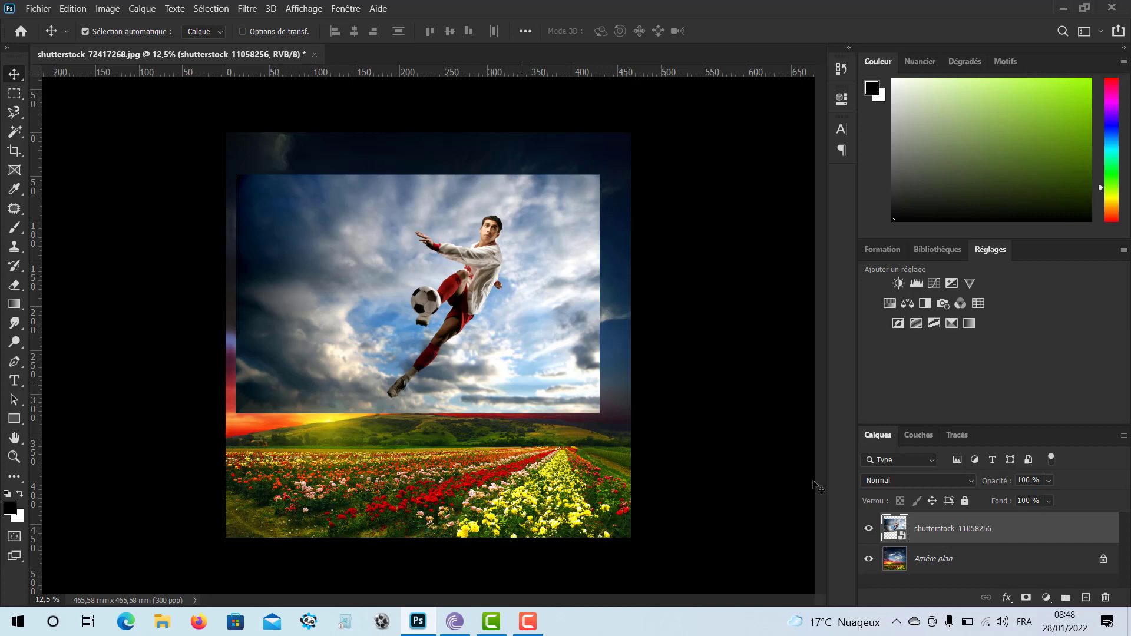
# Rasterize the shutterstock_11058256 layer
pyautogui.rightClick(964, 531)
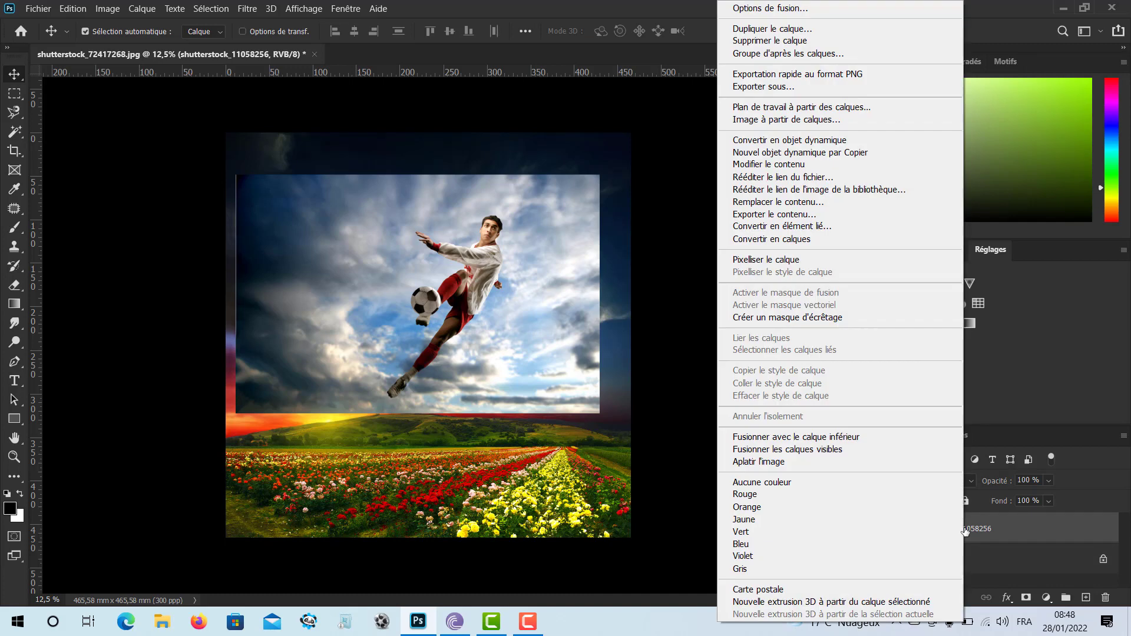
pyautogui.click(835, 261)
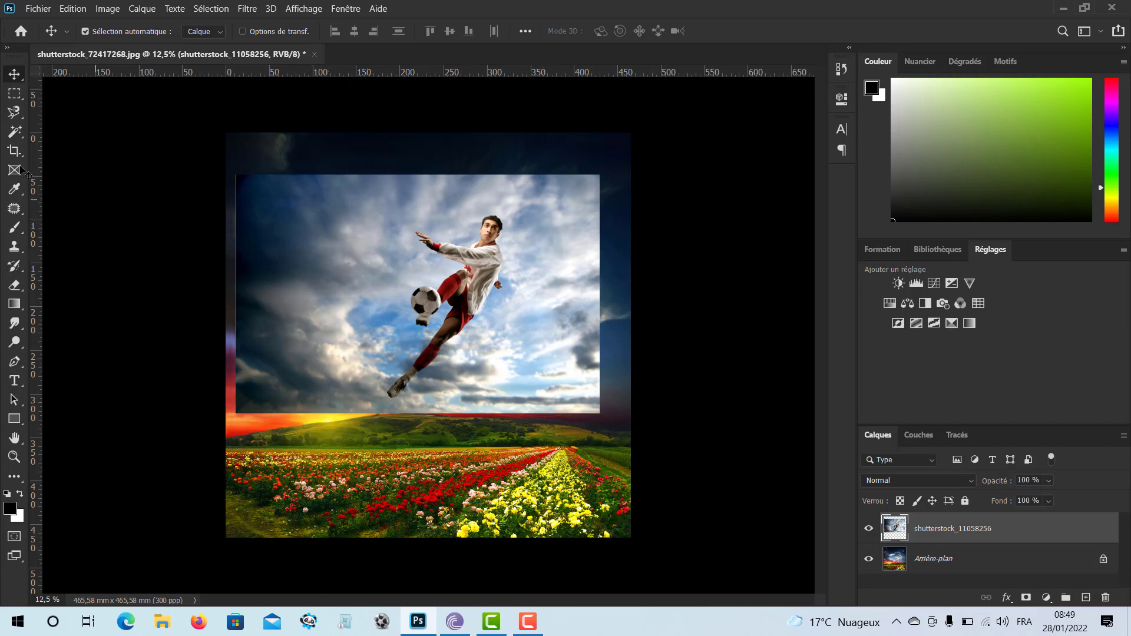
# Make a rough selection of the footballer from head to ball and supporting leg with the Quick Selection tool
pyautogui.click(14, 130)
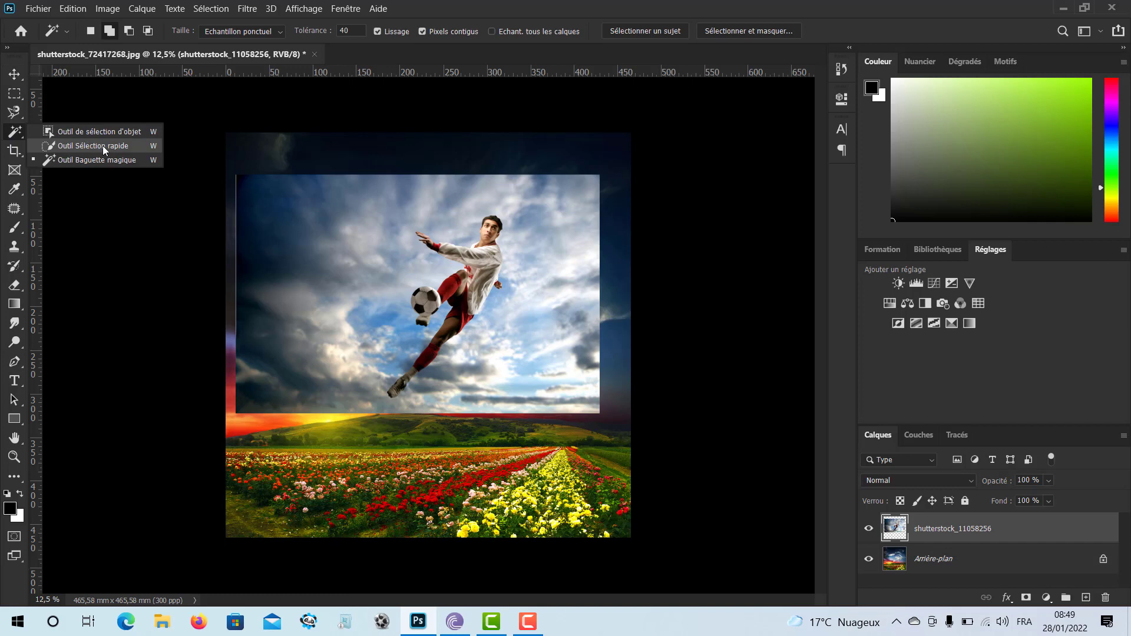
pyautogui.click(102, 146)
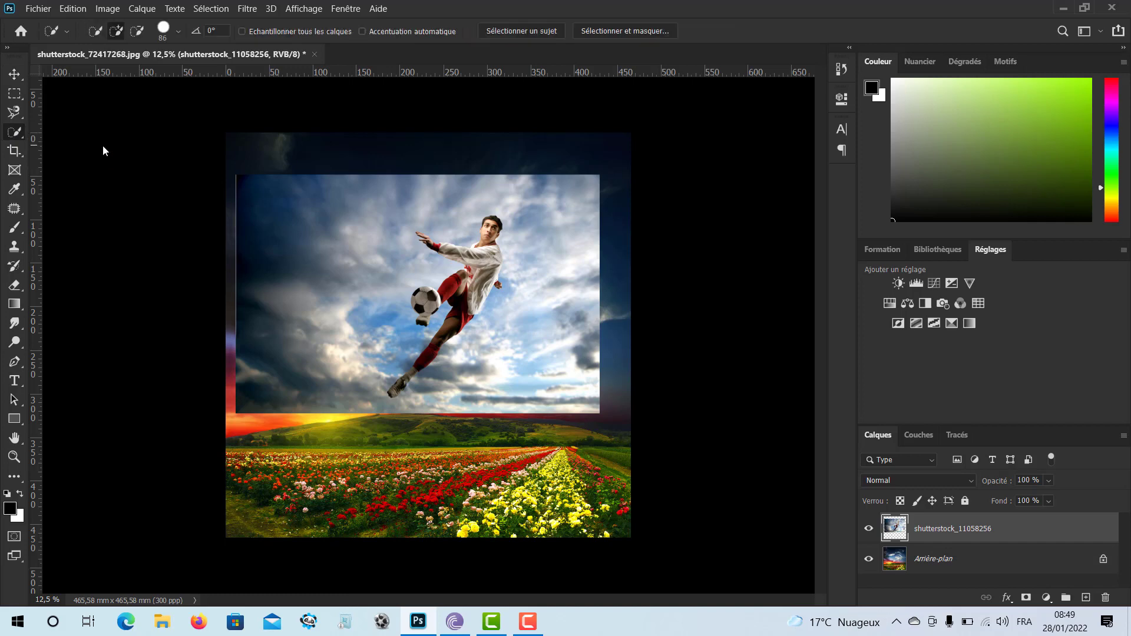
pyautogui.rightClick(16, 136)
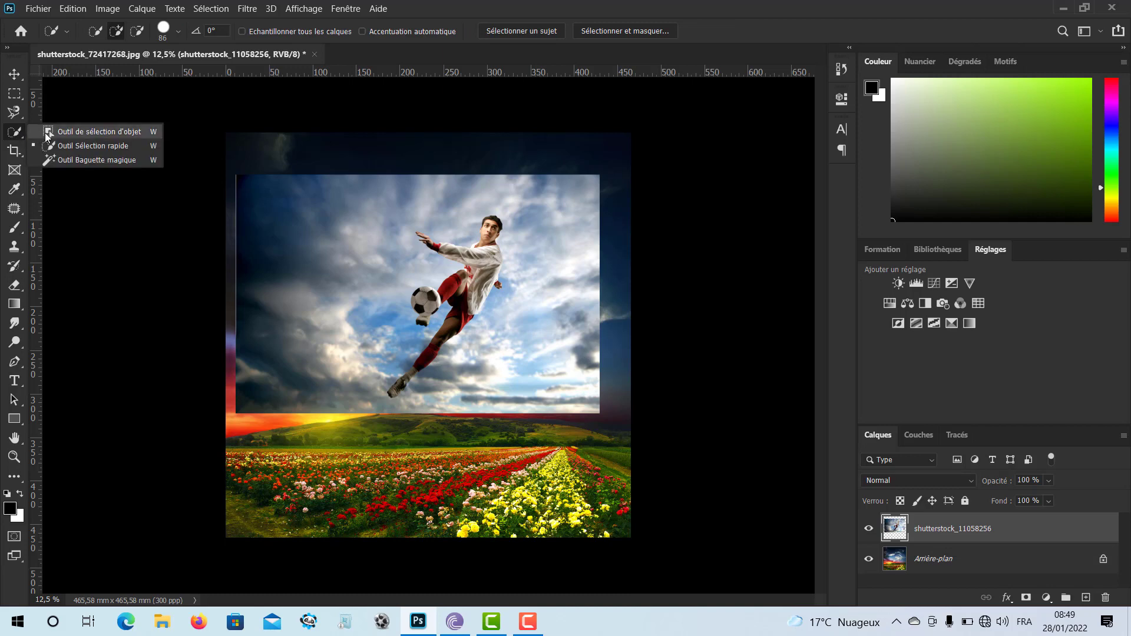
pyautogui.rightClick(18, 137)
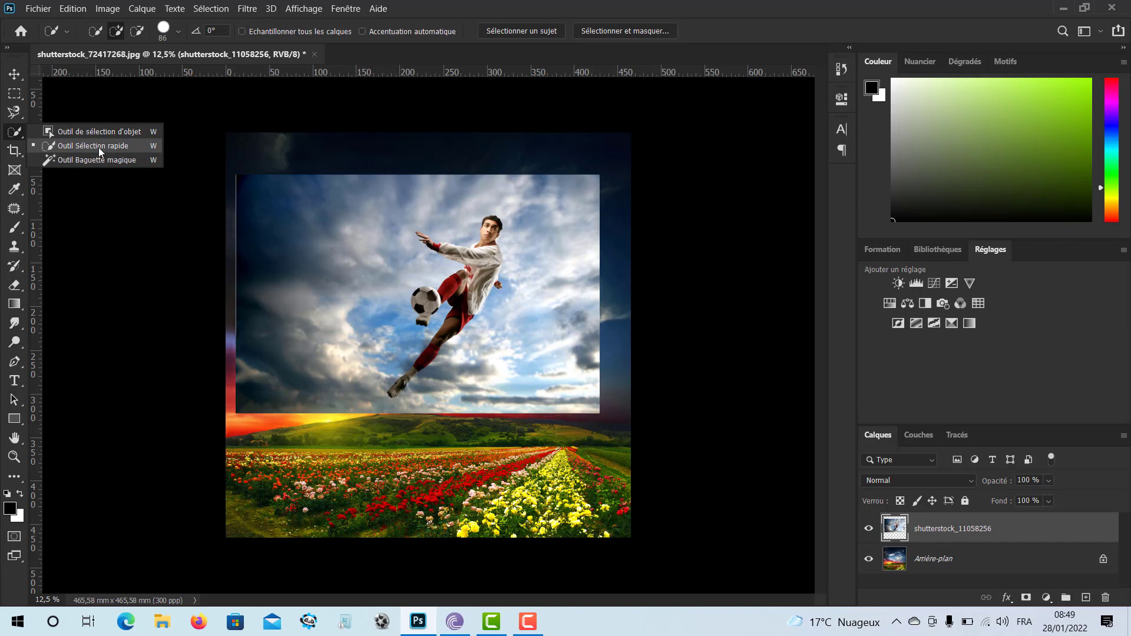
pyautogui.click(99, 147)
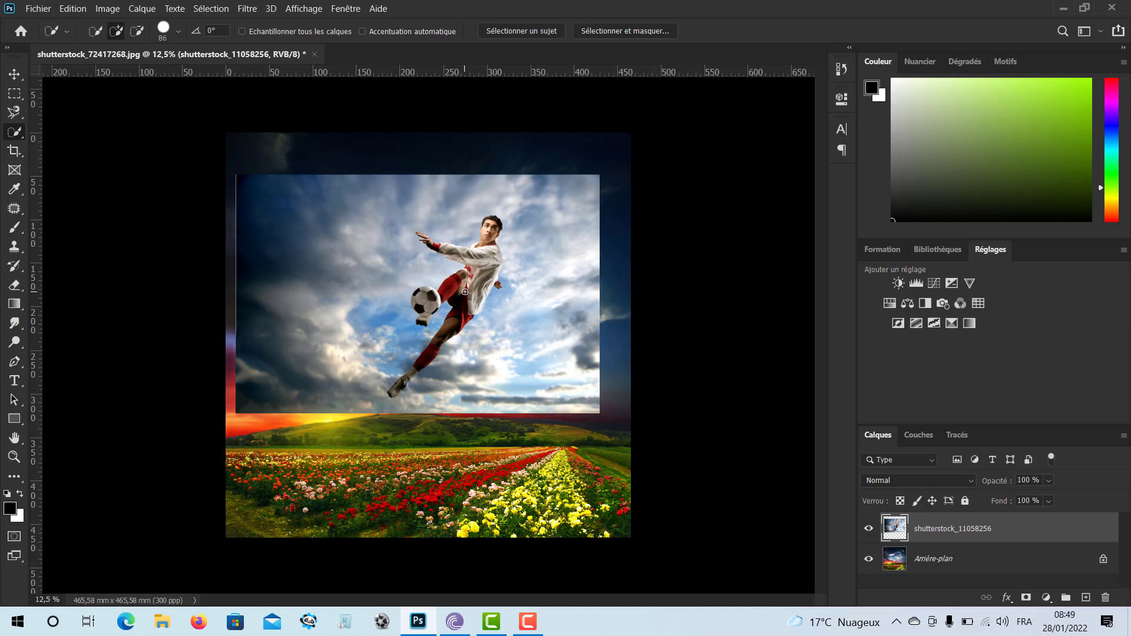
pyautogui.hotkey('ctrl', '+')
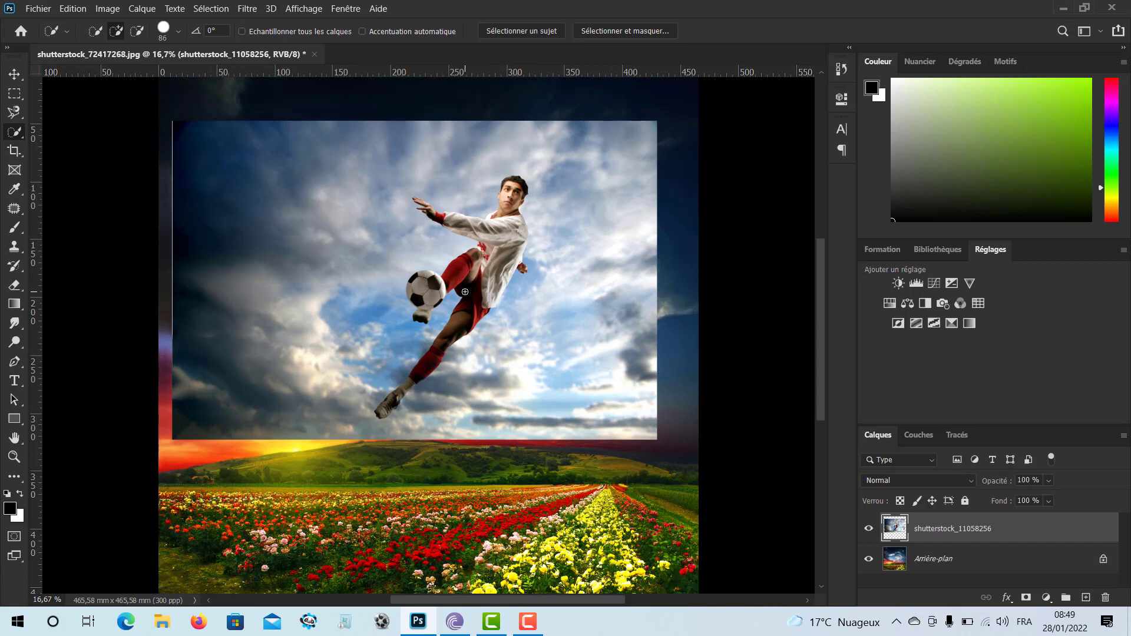
pyautogui.scroll(5, 465, 292)
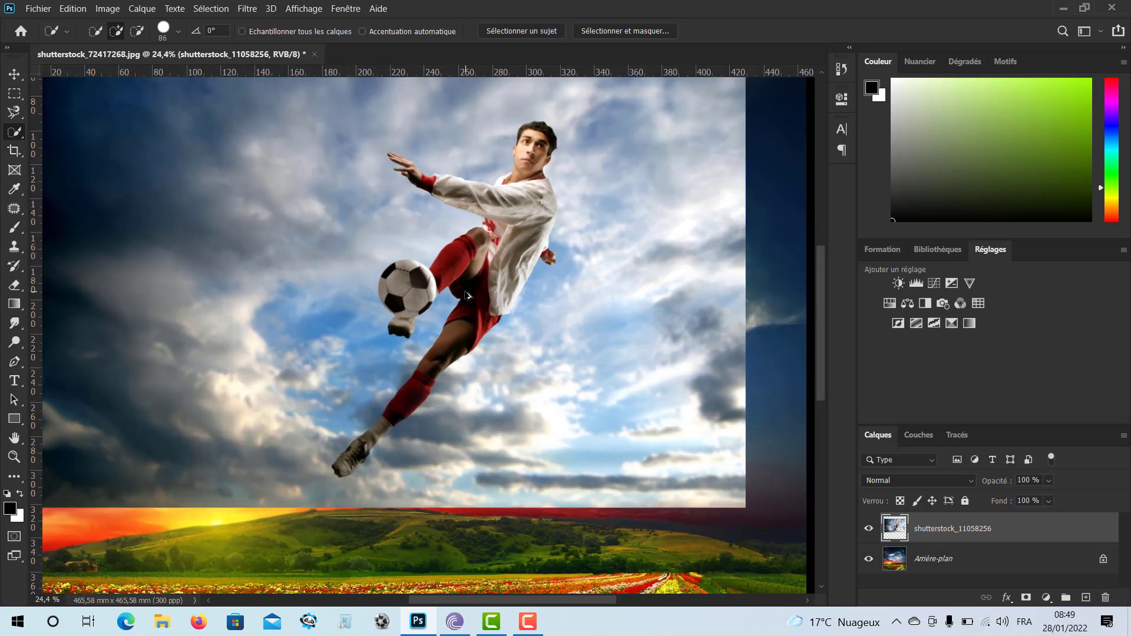
pyautogui.scroll(2, 466, 295)
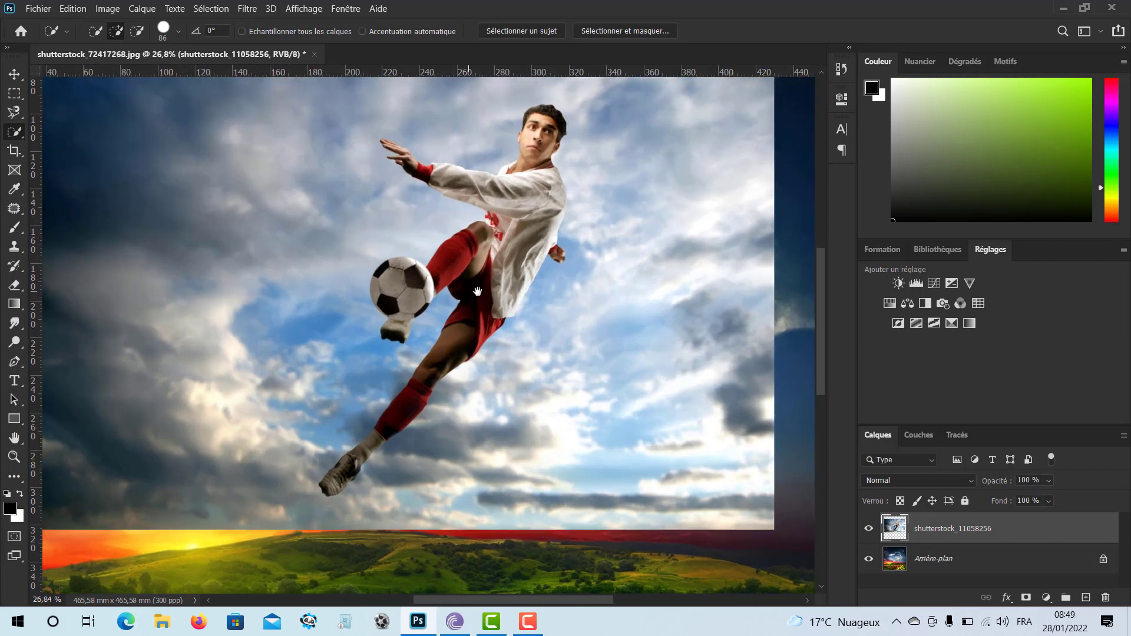
pyautogui.moveTo(481, 292); pyautogui.dragTo(452, 325)
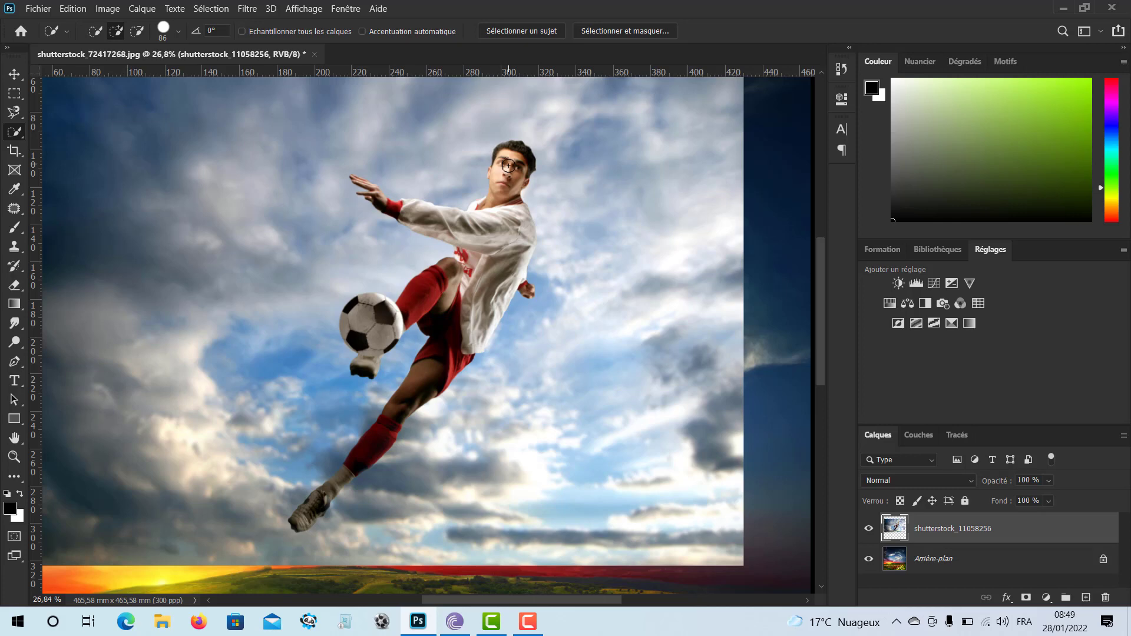
pyautogui.moveTo(508, 167)
pyautogui.mouseDown()
pyautogui.moveTo(505, 213)
pyautogui.moveTo(474, 254)
pyautogui.moveTo(484, 283)
pyautogui.moveTo(471, 334)
pyautogui.moveTo(449, 370)
pyautogui.moveTo(425, 350)
pyautogui.moveTo(443, 281)
pyautogui.moveTo(376, 334)
pyautogui.mouseUp()
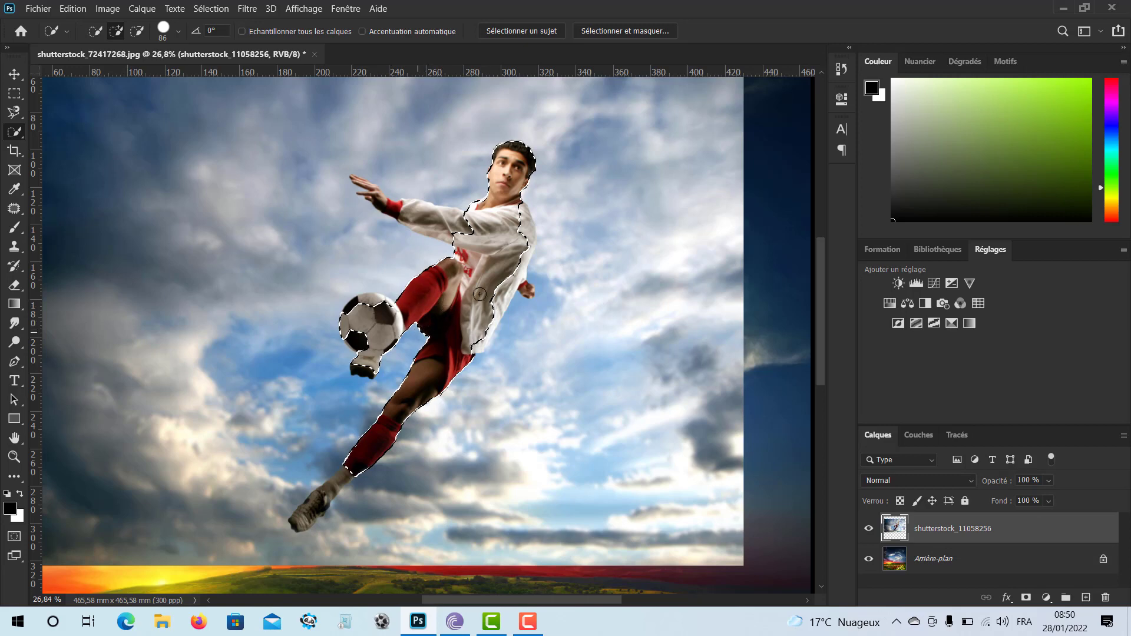
# Add the unselected back edge of the white jacket, from shoulder to hem, to the selection
pyautogui.scroll(5, 504, 274)
pyautogui.scroll(2, 504, 274)
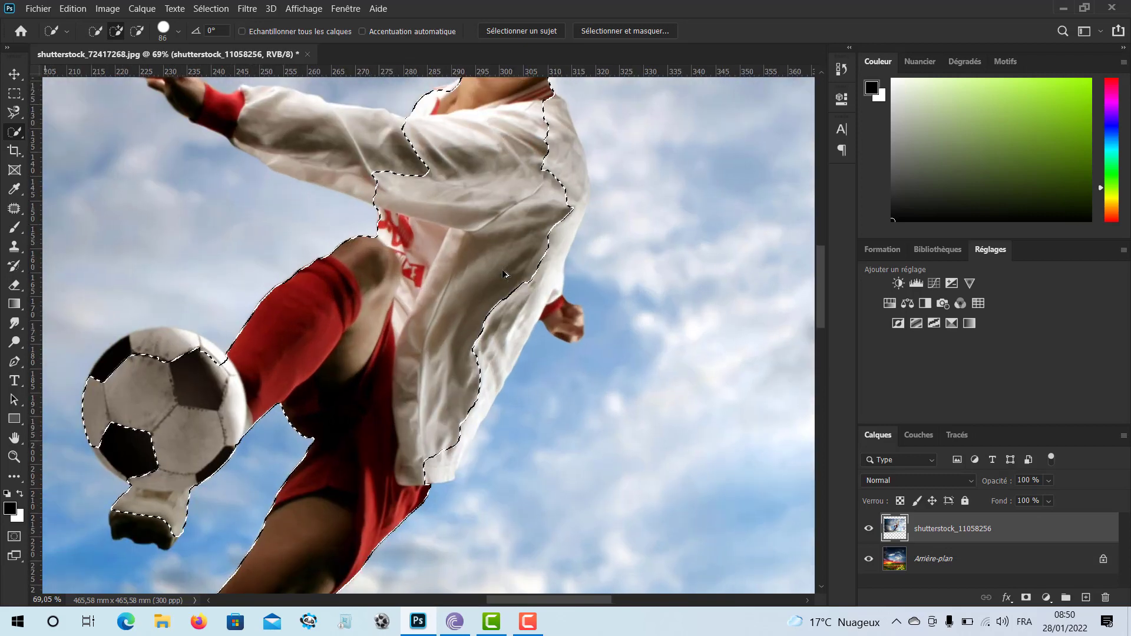
pyautogui.moveTo(501, 289); pyautogui.dragTo(424, 318)
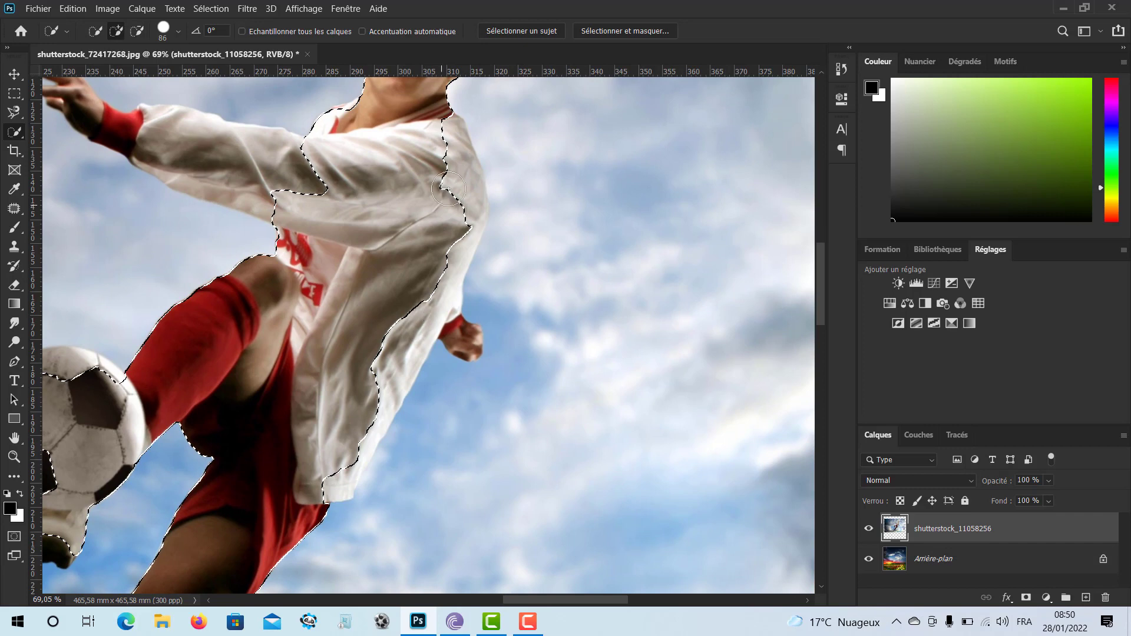
pyautogui.moveTo(446, 154)
pyautogui.mouseDown()
pyautogui.moveTo(463, 188)
pyautogui.moveTo(449, 247)
pyautogui.moveTo(335, 471)
pyautogui.moveTo(347, 445)
pyautogui.mouseUp()
pyautogui.moveTo(397, 400)
pyautogui.mouseDown()
pyautogui.moveTo(460, 331)
pyautogui.moveTo(493, 357)
pyautogui.mouseUp()
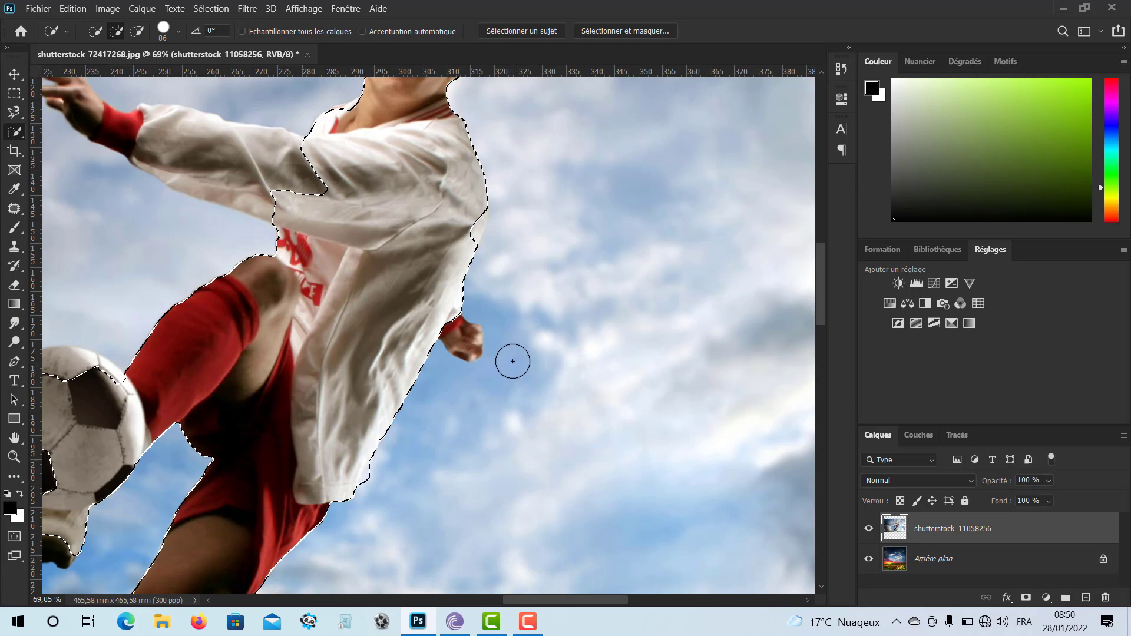
# Reduce the selection brush to 35 px and add the small fist behind the player's back to the selection
pyautogui.rightClick(537, 333)
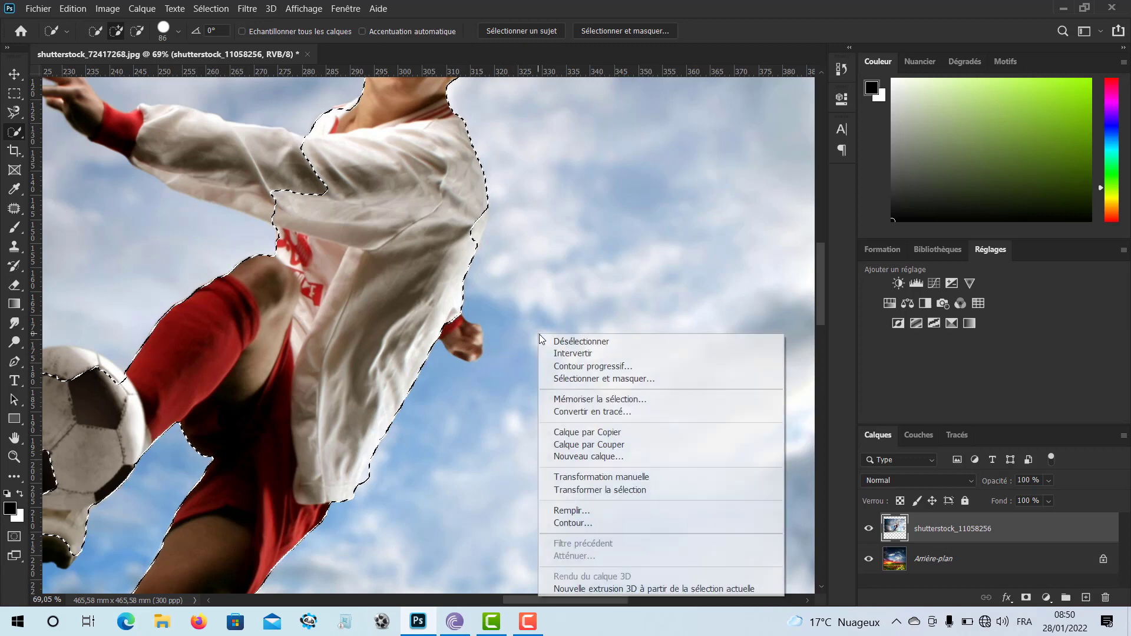
pyautogui.click(530, 289)
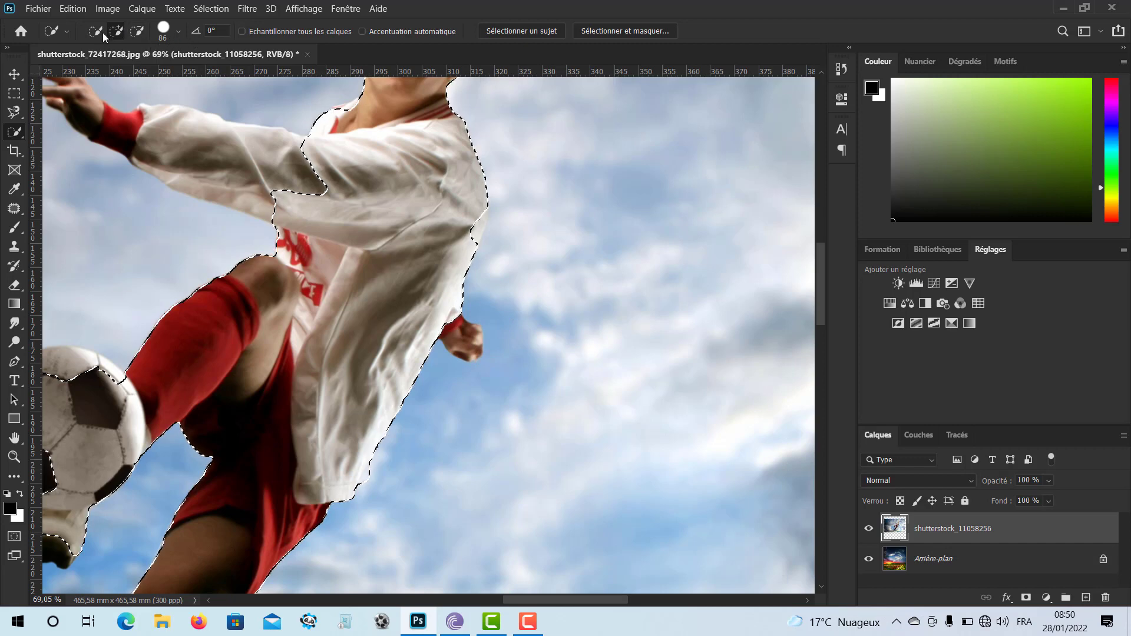
pyautogui.click(67, 32)
pyautogui.click(65, 32)
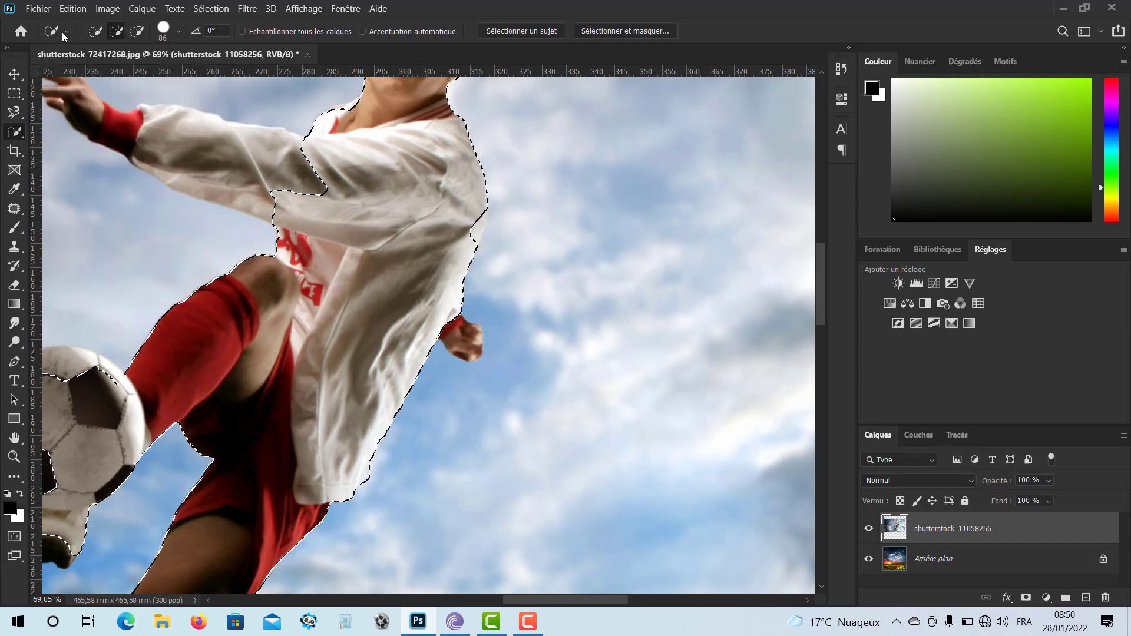
pyautogui.click(178, 32)
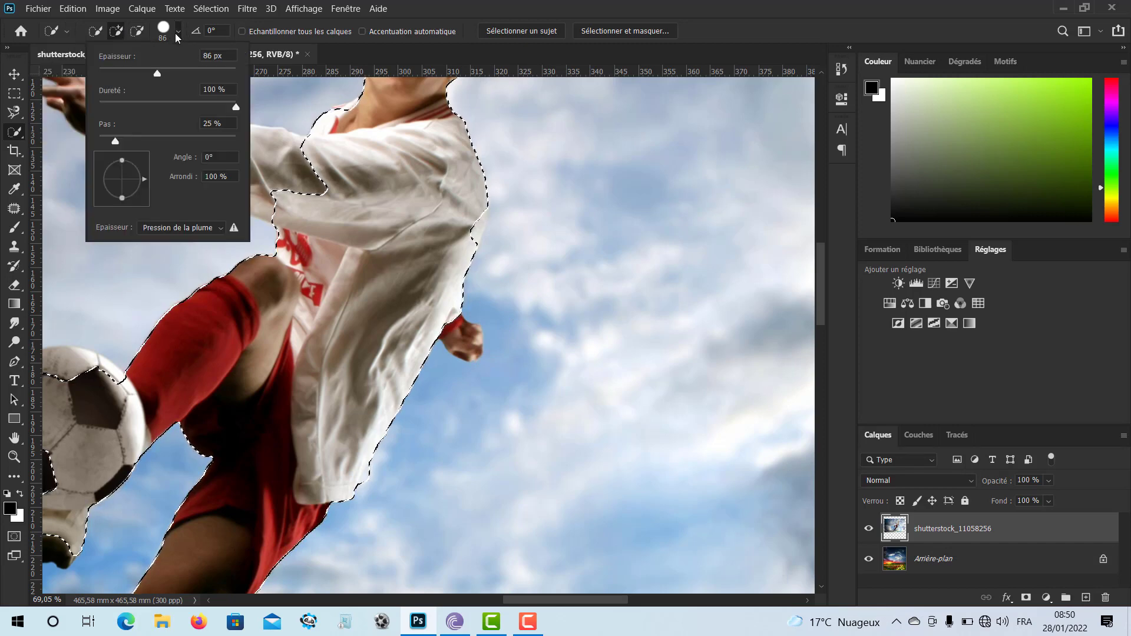
pyautogui.moveTo(155, 73); pyautogui.dragTo(123, 73)
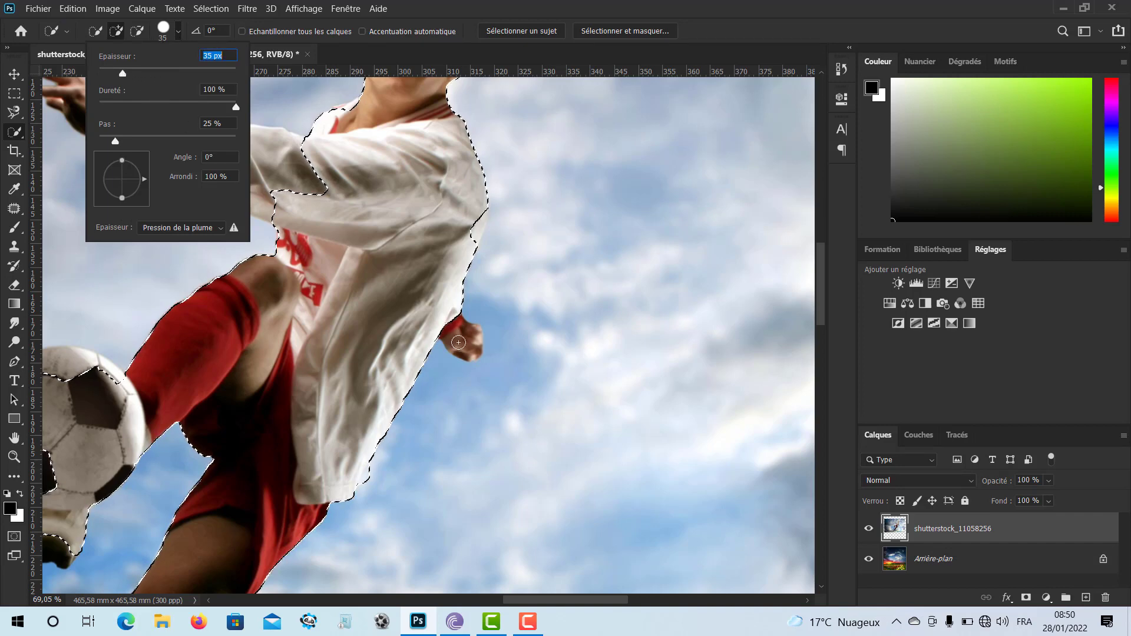
pyautogui.moveTo(449, 328)
pyautogui.mouseDown()
pyautogui.moveTo(466, 353)
pyautogui.moveTo(471, 332)
pyautogui.moveTo(465, 350)
pyautogui.moveTo(476, 353)
pyautogui.mouseUp()
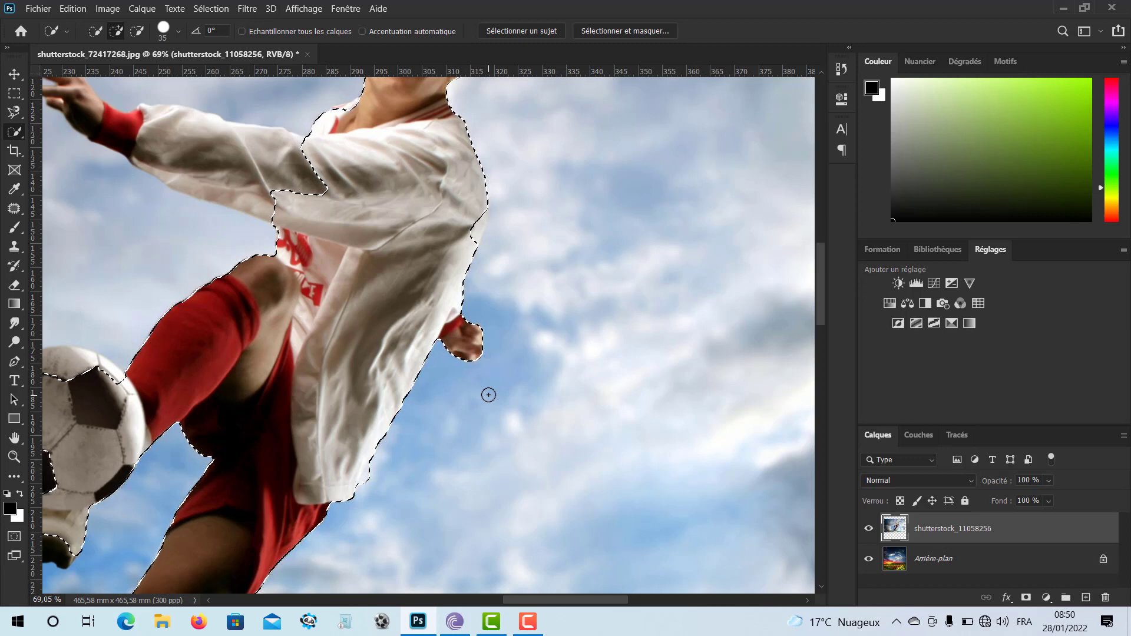
# Enlarge the selection brush to 63 px and add the outstretched arm's sleeve, red cuff and wrist to the selection
pyautogui.keyDown('alt'); pyautogui.rightClick(489, 395); pyautogui.keyUp('alt')
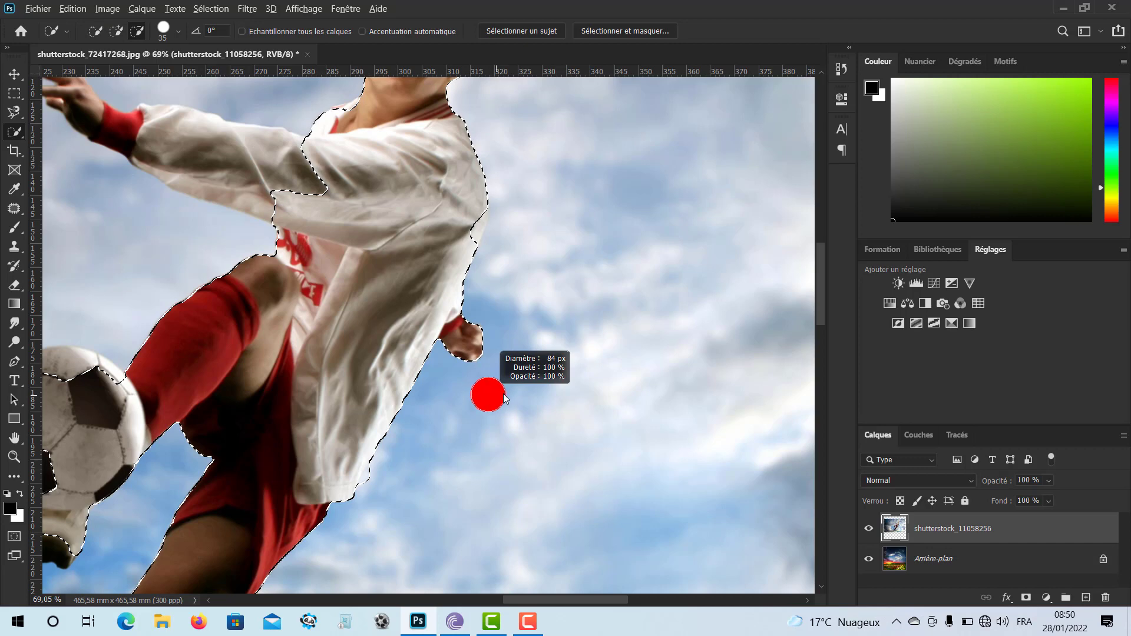
pyautogui.moveTo(504, 394)
pyautogui.mouseDown()
pyautogui.moveTo(557, 395)
pyautogui.moveTo(496, 403)
pyautogui.mouseUp()
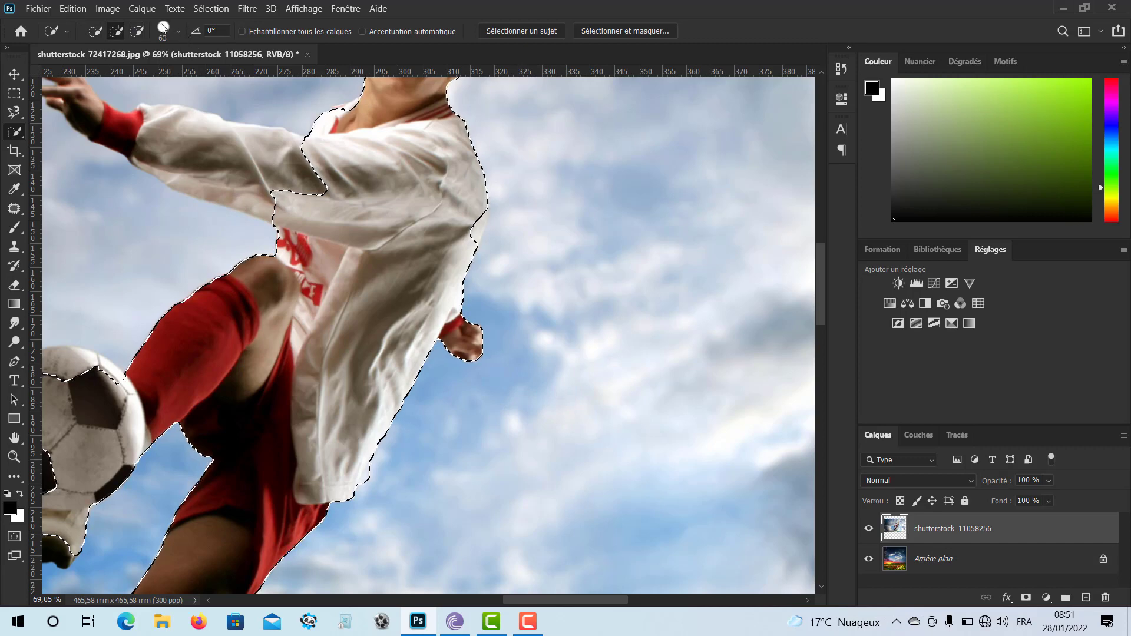
pyautogui.moveTo(252, 214); pyautogui.dragTo(337, 296)
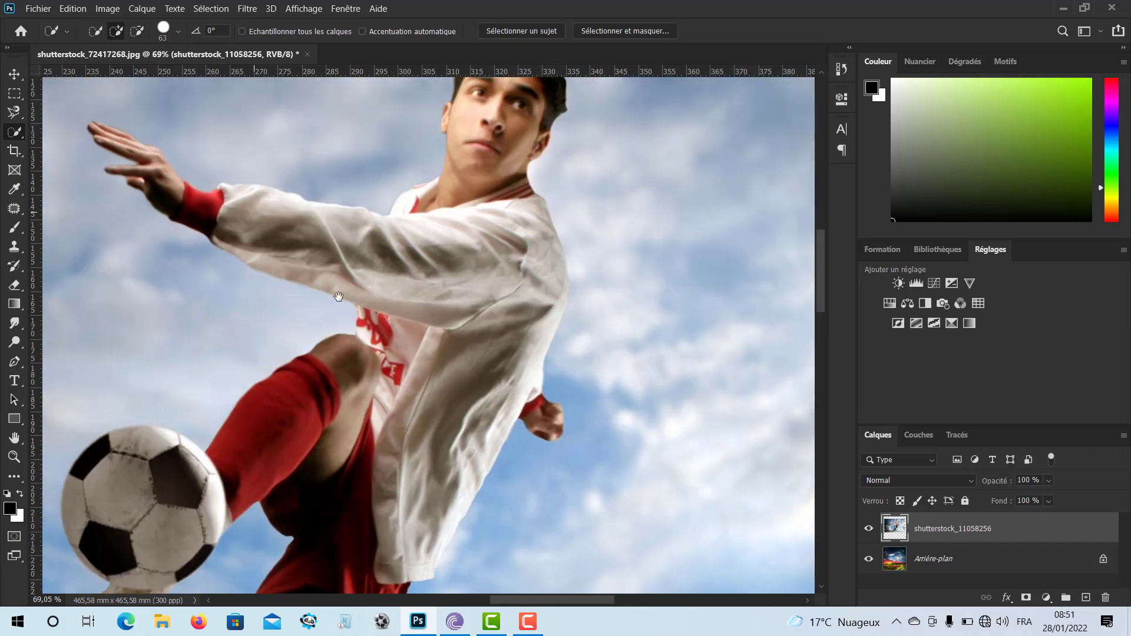
pyautogui.moveTo(396, 254)
pyautogui.mouseDown()
pyautogui.moveTo(293, 240)
pyautogui.moveTo(274, 229)
pyautogui.moveTo(319, 228)
pyautogui.moveTo(221, 219)
pyautogui.mouseUp()
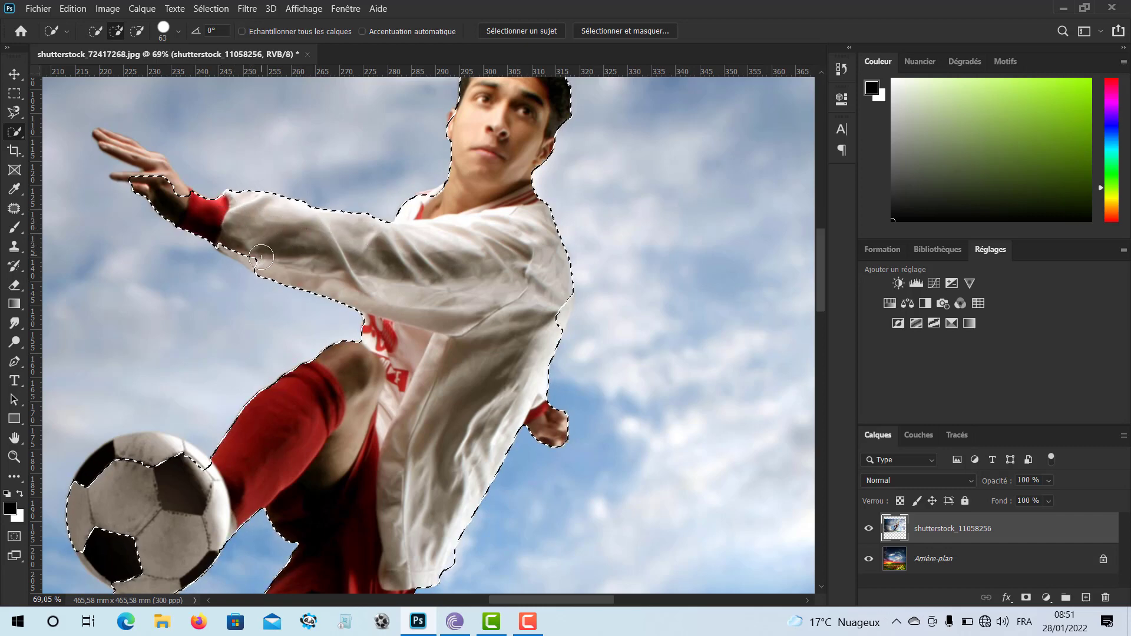
pyautogui.moveTo(261, 258)
pyautogui.mouseDown()
pyautogui.moveTo(233, 245)
pyautogui.moveTo(261, 270)
pyautogui.moveTo(226, 243)
pyautogui.moveTo(296, 259)
pyautogui.moveTo(258, 255)
pyautogui.moveTo(299, 293)
pyautogui.mouseUp()
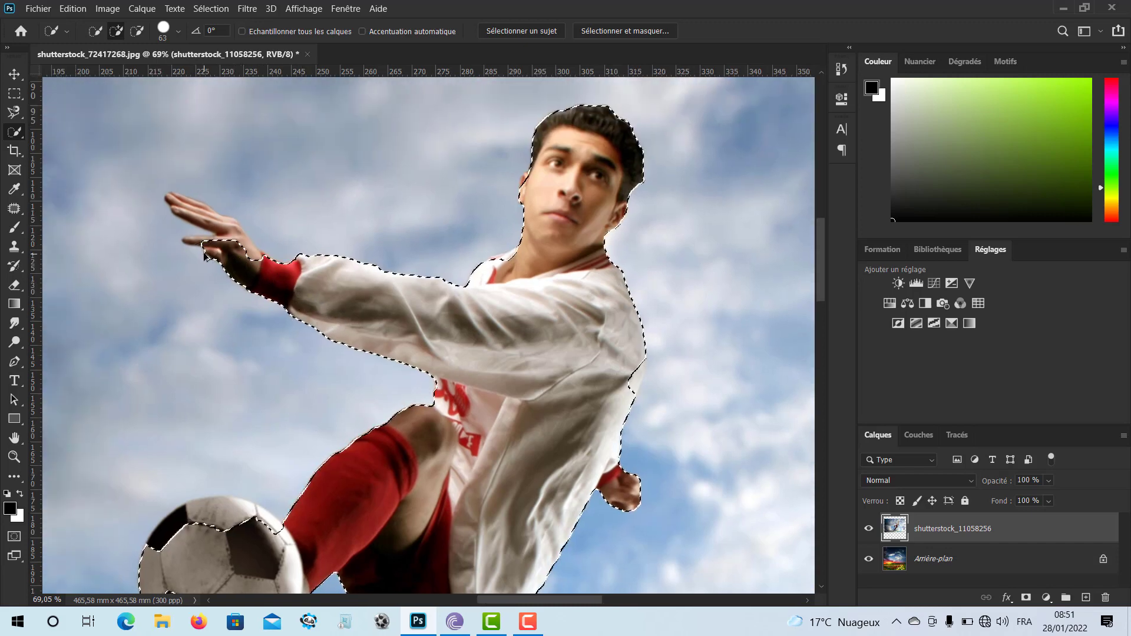
# Add the back of the outstretched hand and its upper fingers to the selection, reducing the brush to 27 px
pyautogui.scroll(5, 203, 255)
pyautogui.moveTo(238, 246)
pyautogui.mouseDown()
pyautogui.moveTo(279, 306)
pyautogui.moveTo(312, 295)
pyautogui.mouseUp()
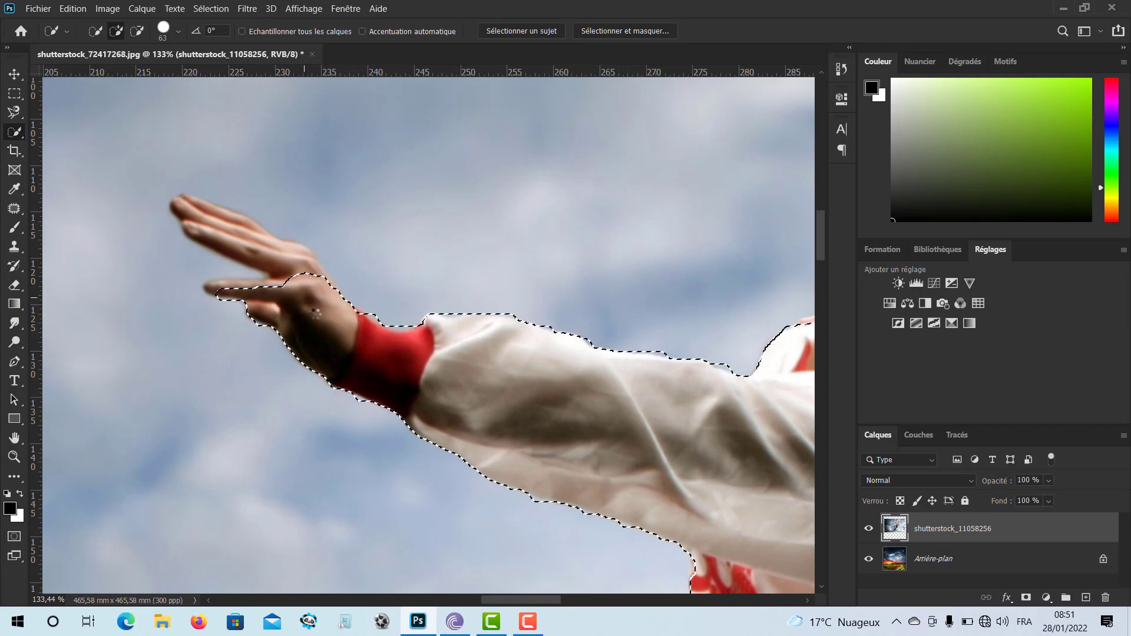
pyautogui.click(303, 283)
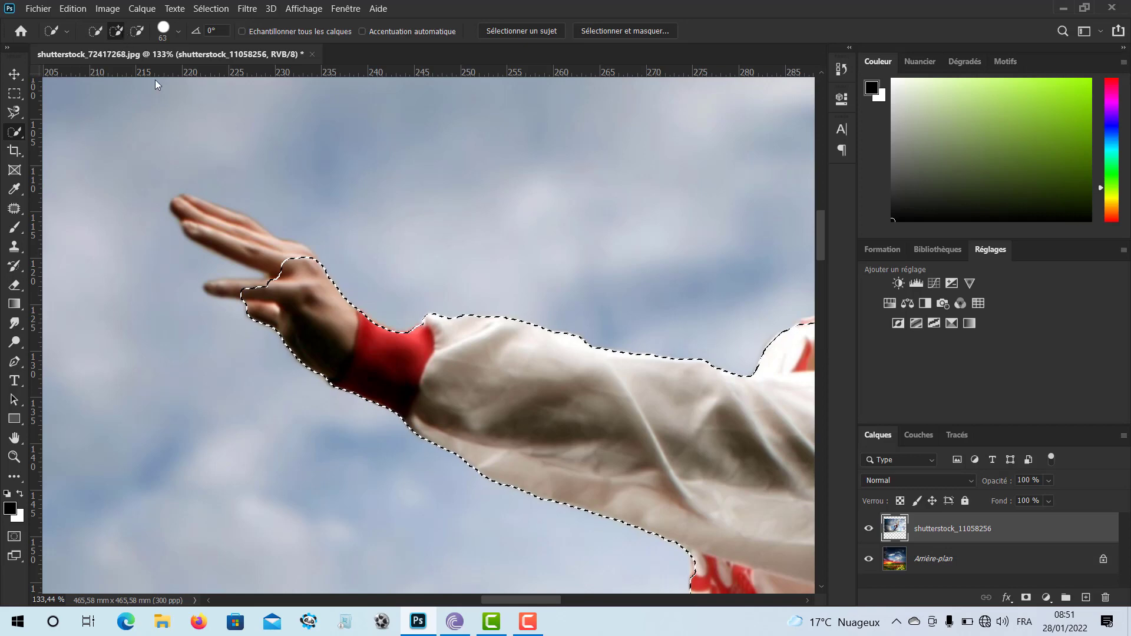
pyautogui.moveTo(284, 263)
pyautogui.mouseDown()
pyautogui.moveTo(255, 256)
pyautogui.moveTo(287, 265)
pyautogui.moveTo(183, 203)
pyautogui.moveTo(198, 232)
pyautogui.moveTo(240, 225)
pyautogui.moveTo(201, 204)
pyautogui.moveTo(247, 250)
pyautogui.mouseUp()
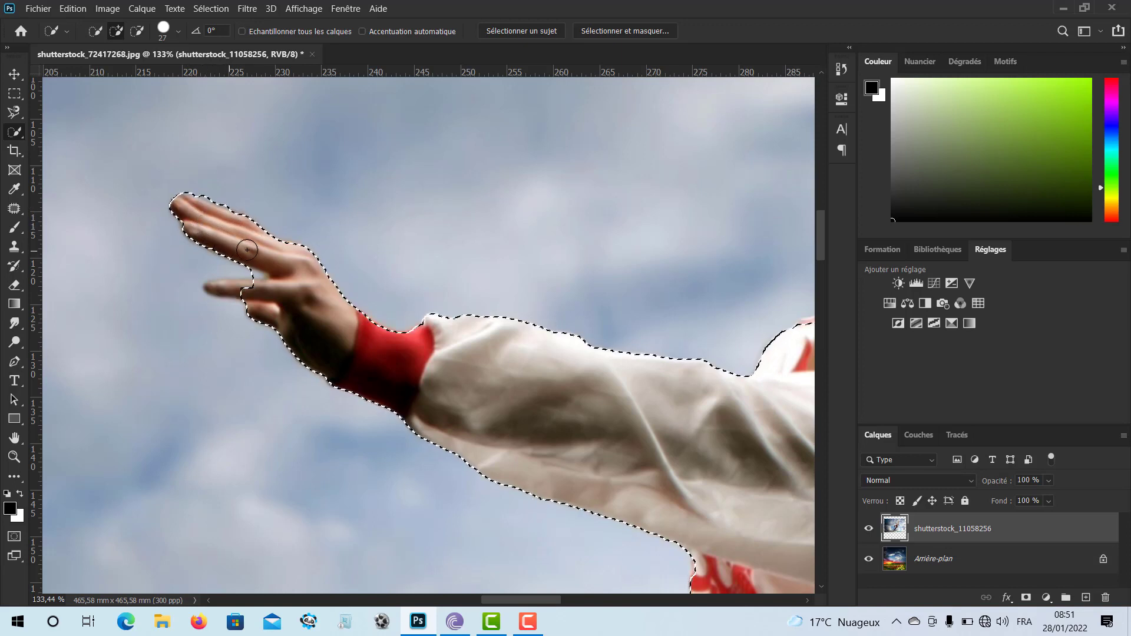
# Reduce the selection brush to 15 px, add the lower extended finger and trim the sky just above it
pyautogui.keyDown('alt'); pyautogui.rightClick(242, 289); pyautogui.keyUp('alt')
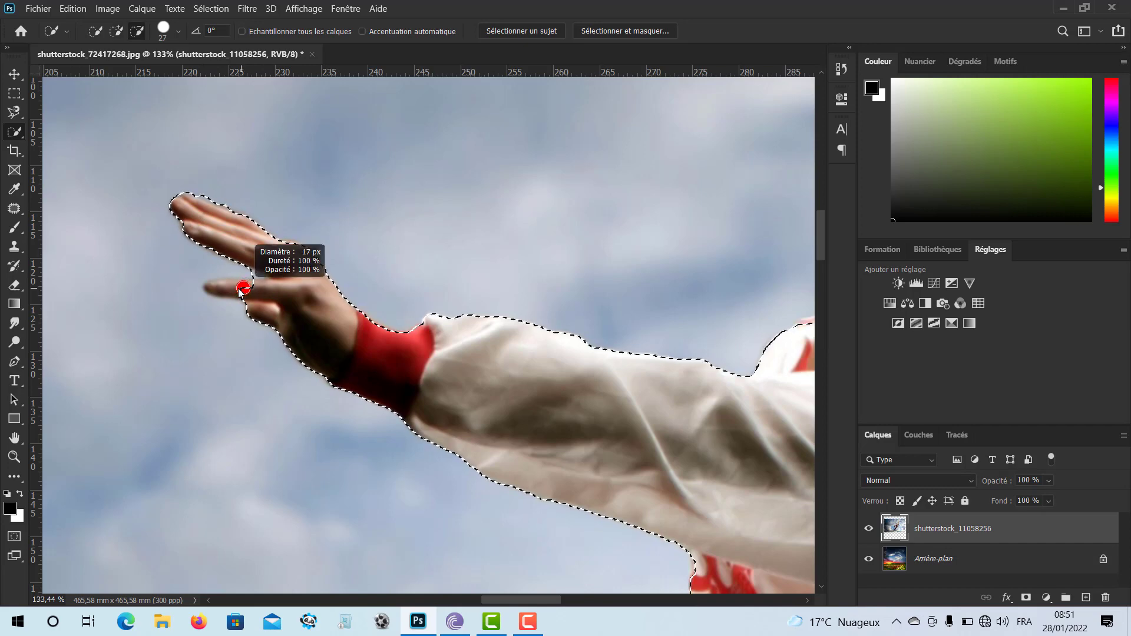
pyautogui.moveTo(243, 288); pyautogui.dragTo(215, 290)
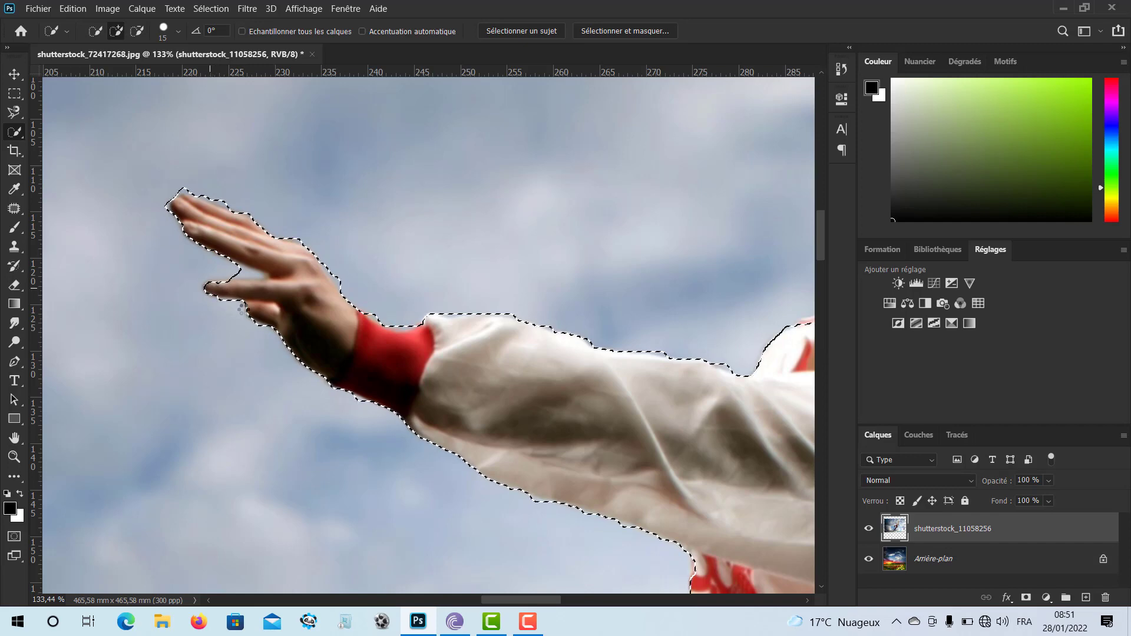
pyautogui.keyDown('alt'); pyautogui.click(234, 271); pyautogui.keyUp('alt')
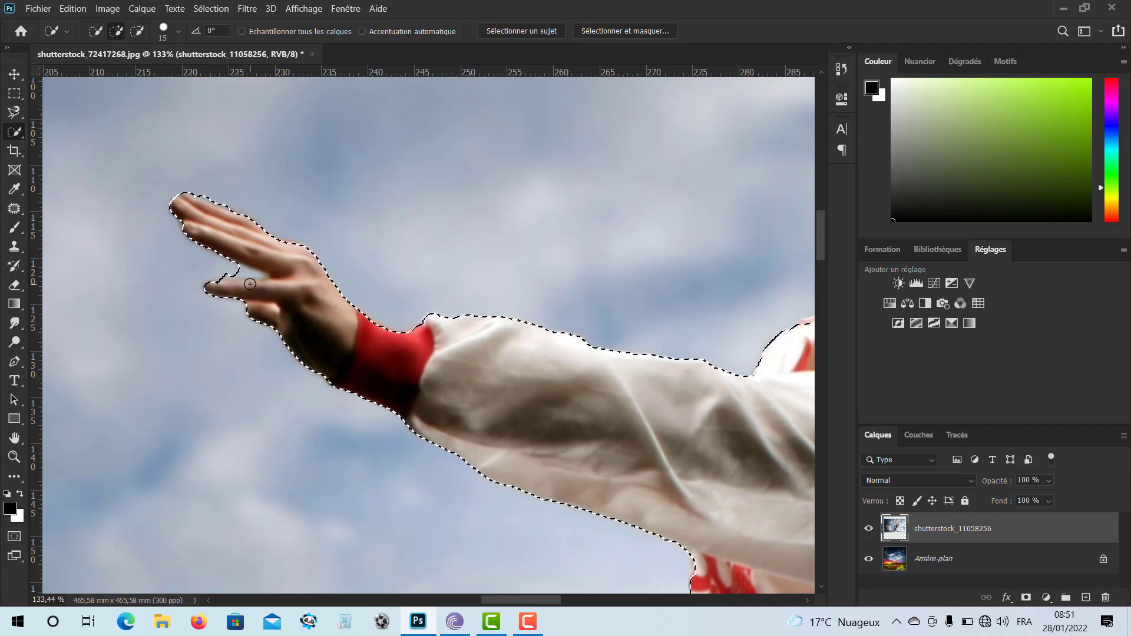
# Subtract the remaining wedge of sky between the upper fingers and the lower finger from the selection
pyautogui.scroll(3, 250, 287)
pyautogui.scroll(2, 251, 287)
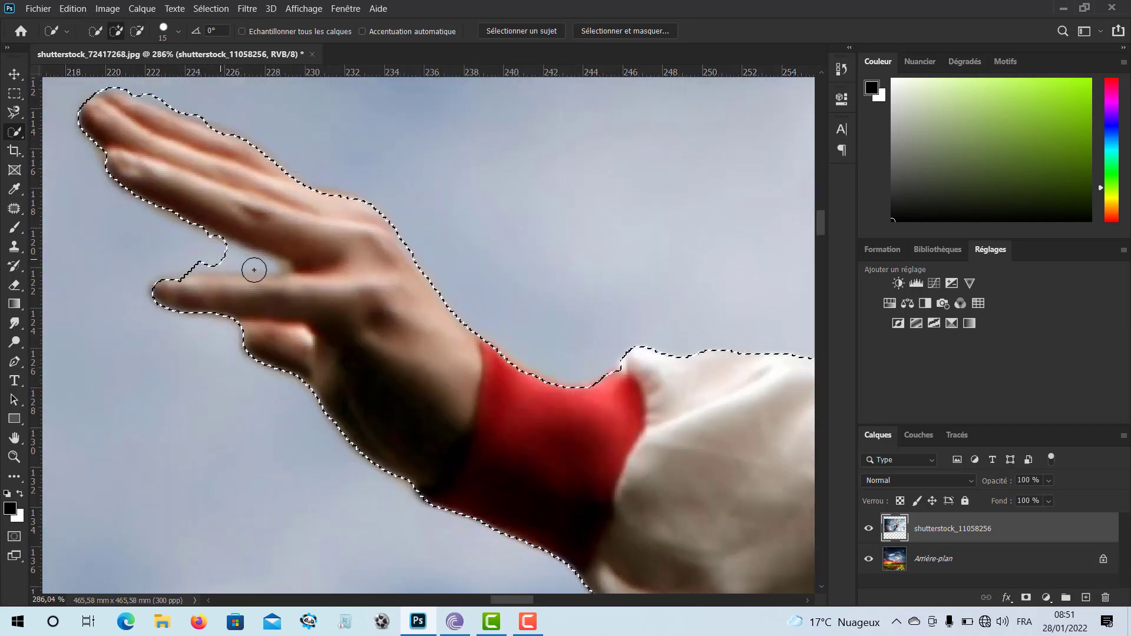
pyautogui.click(218, 247)
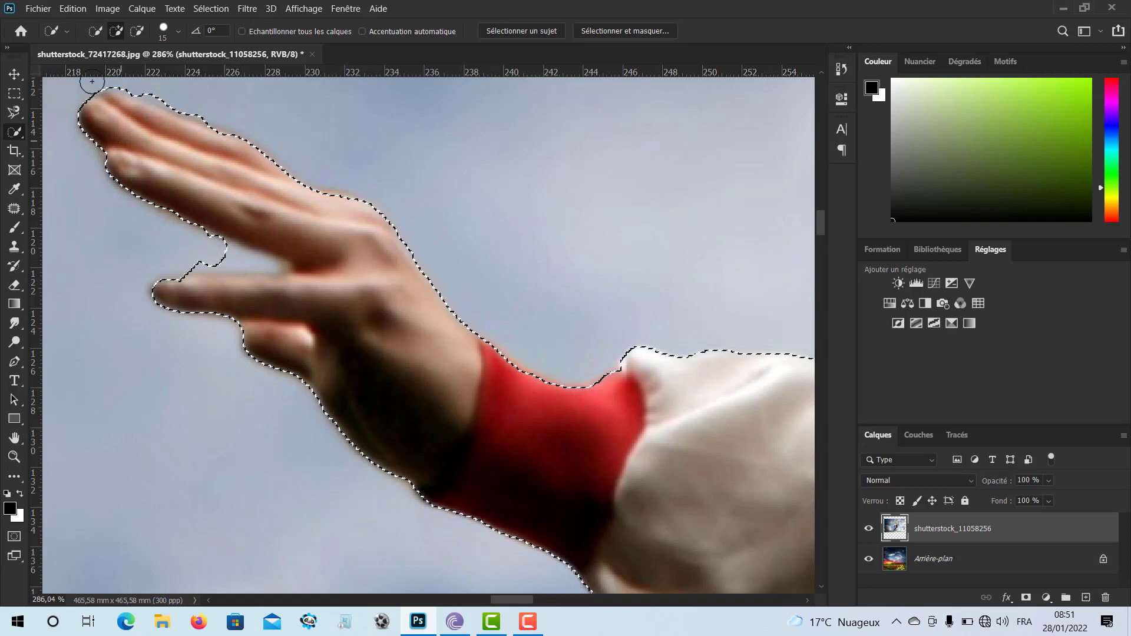
pyautogui.click(137, 32)
pyautogui.moveTo(247, 257); pyautogui.dragTo(189, 264)
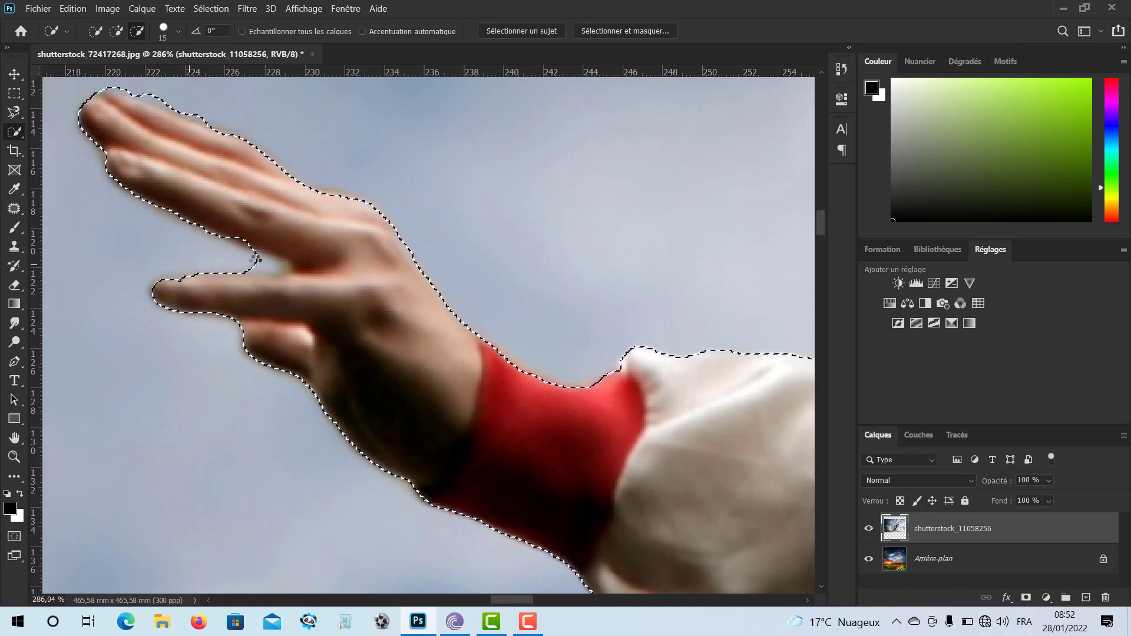
pyautogui.click(275, 264)
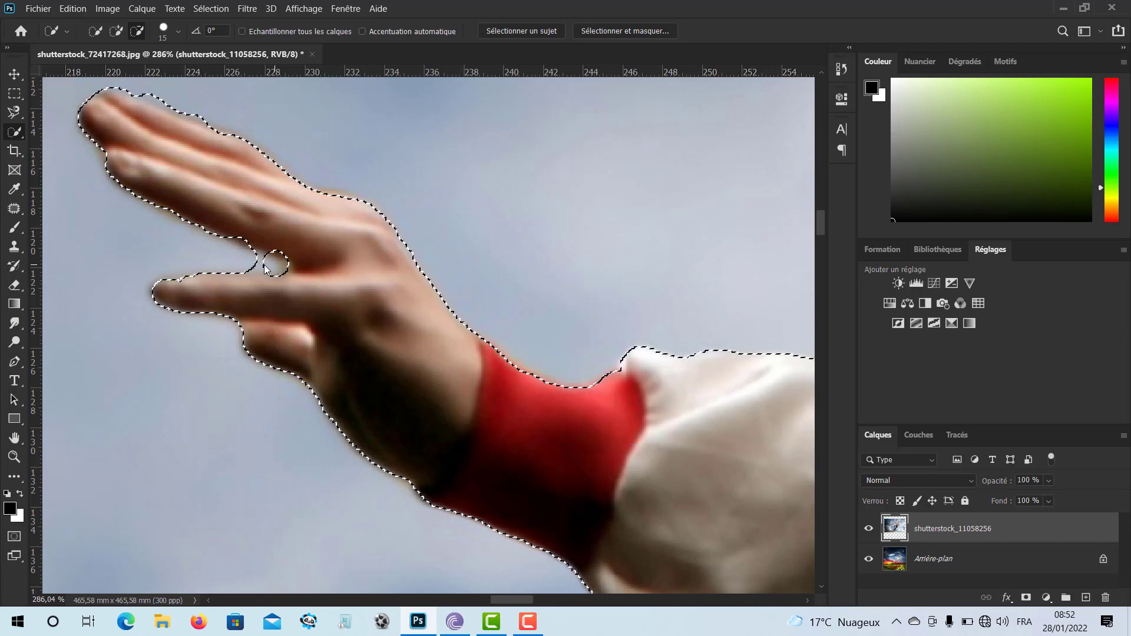
pyautogui.click(264, 268)
# Add the missing outer edge of the player's ear, on the side facing the outstretched arm, to the selection
pyautogui.scroll(-5, 323, 358)
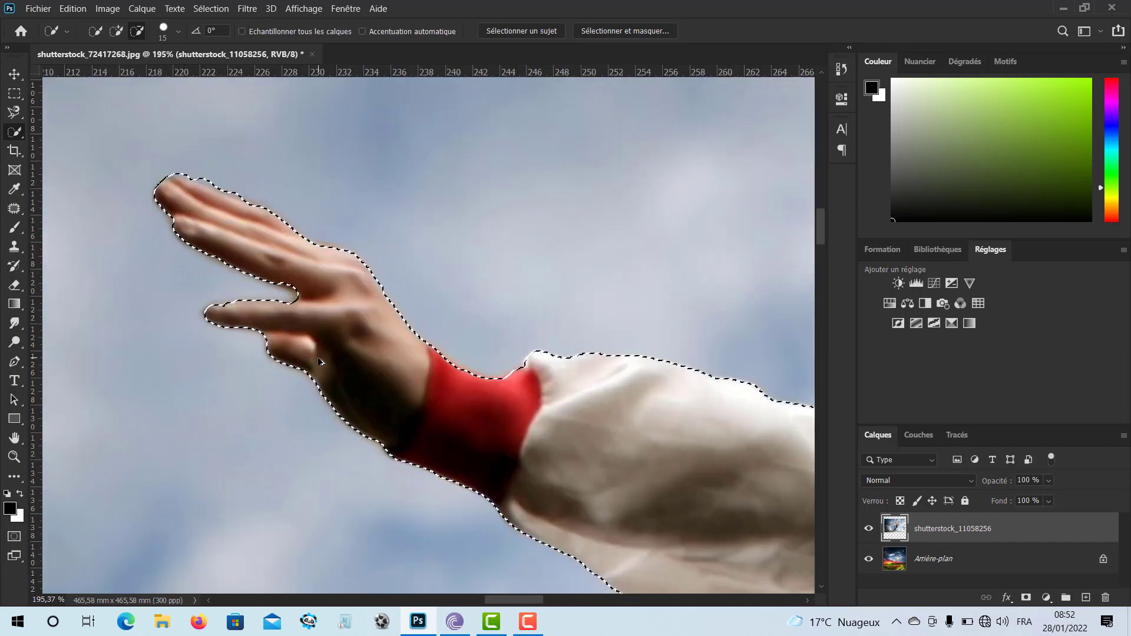
pyautogui.scroll(-2, 318, 360)
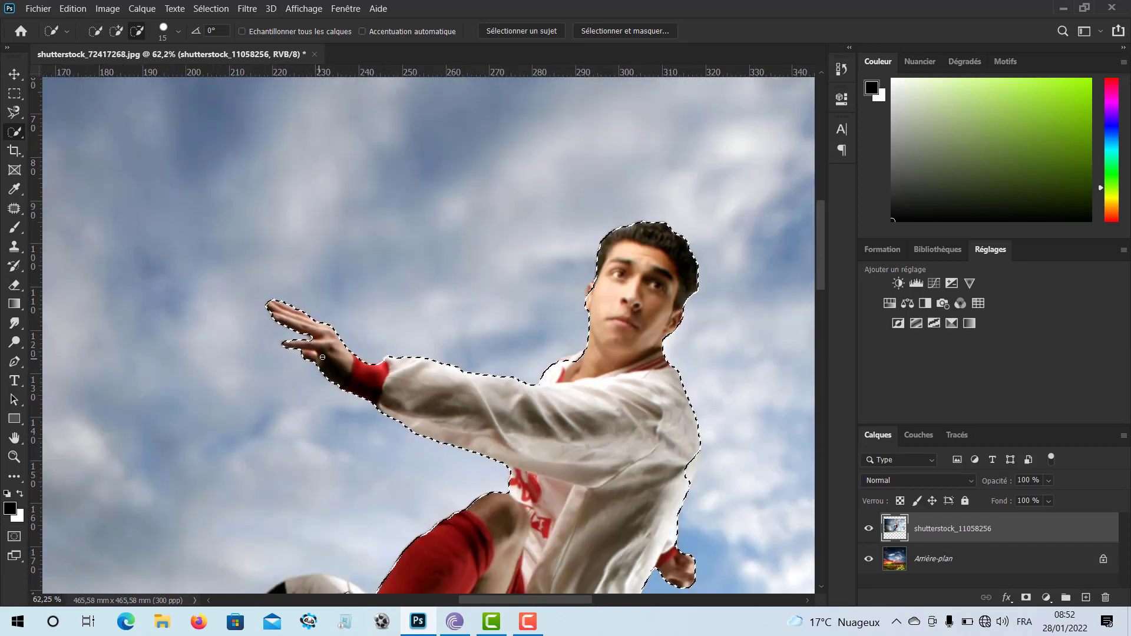
pyautogui.scroll(4, 660, 272)
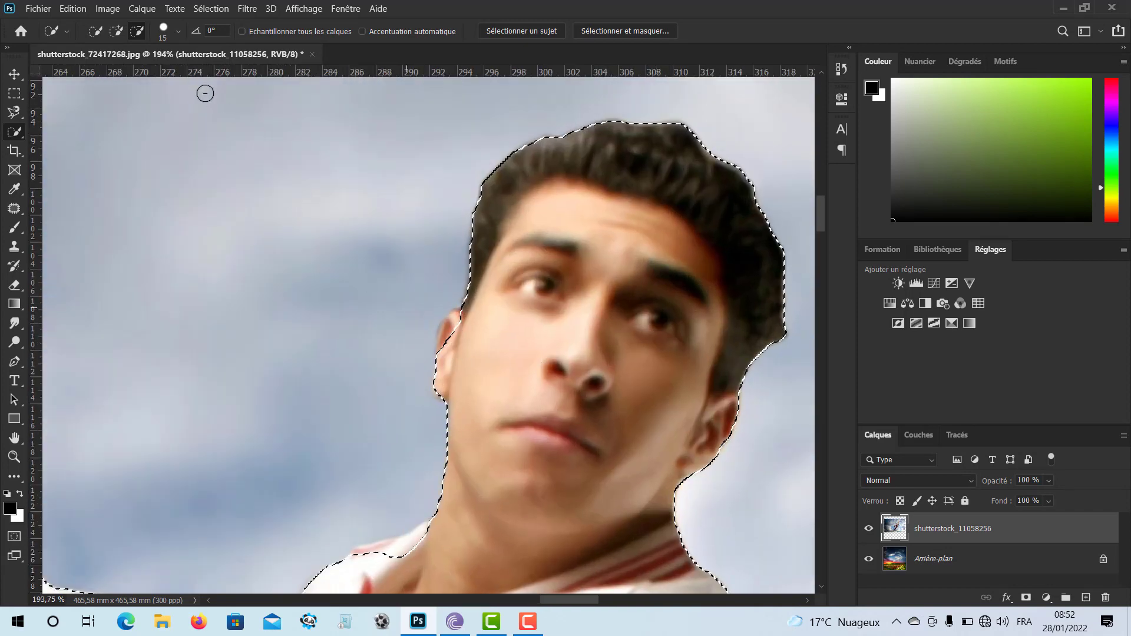
pyautogui.click(116, 31)
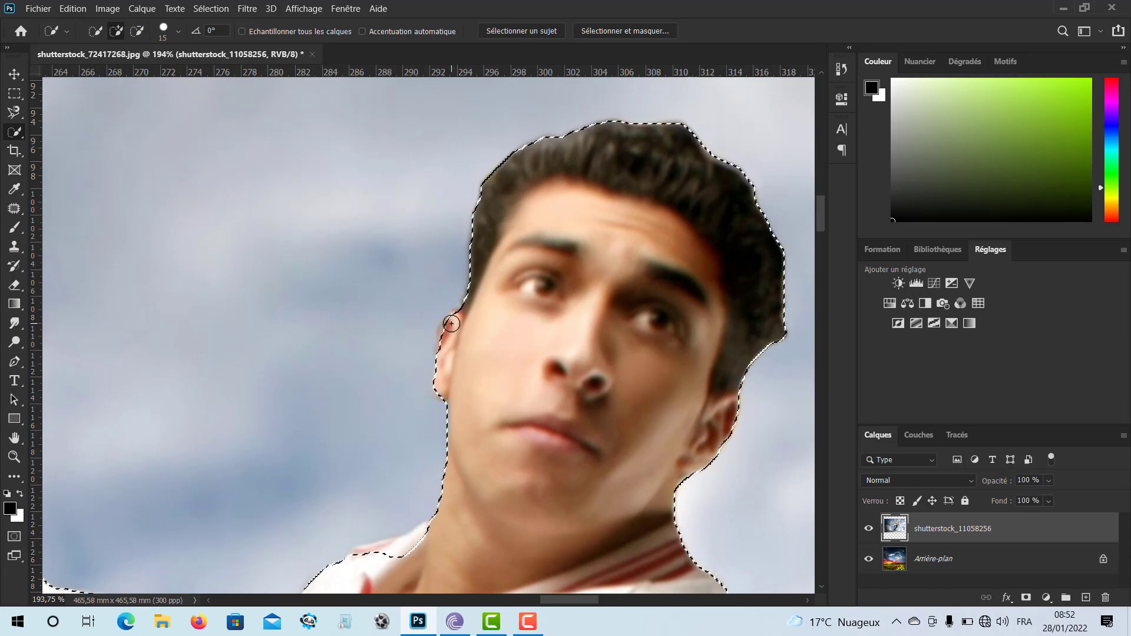
pyautogui.moveTo(447, 333); pyautogui.dragTo(447, 359)
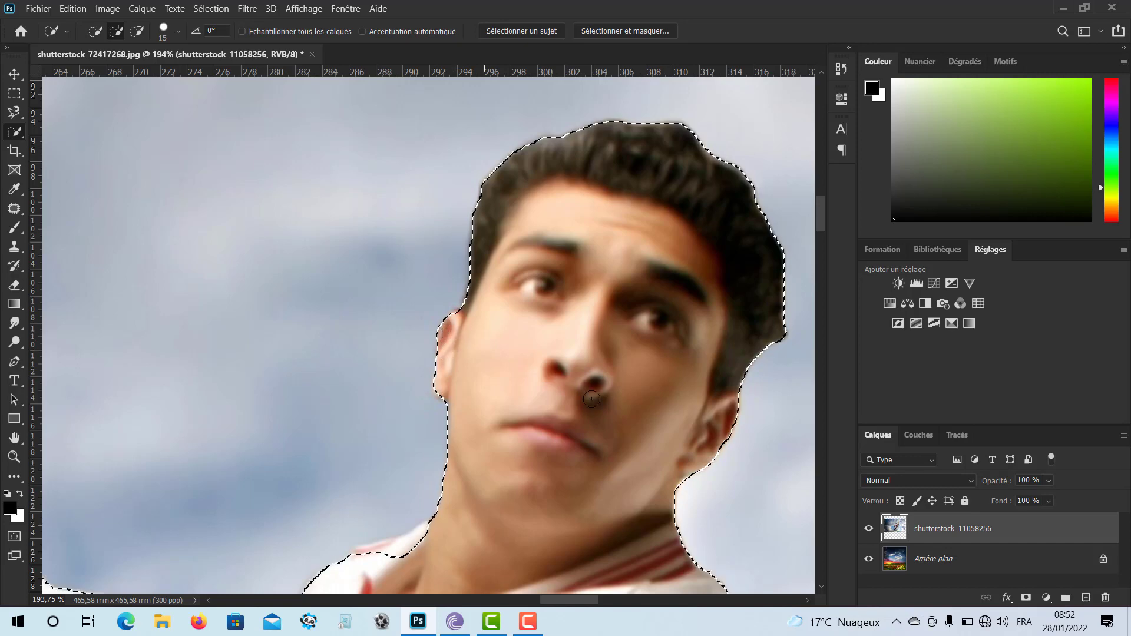
# Refine the same ear's outline by subtracting the sky beside it and adding the upper ear back to the selection
pyautogui.scroll(5, 456, 359)
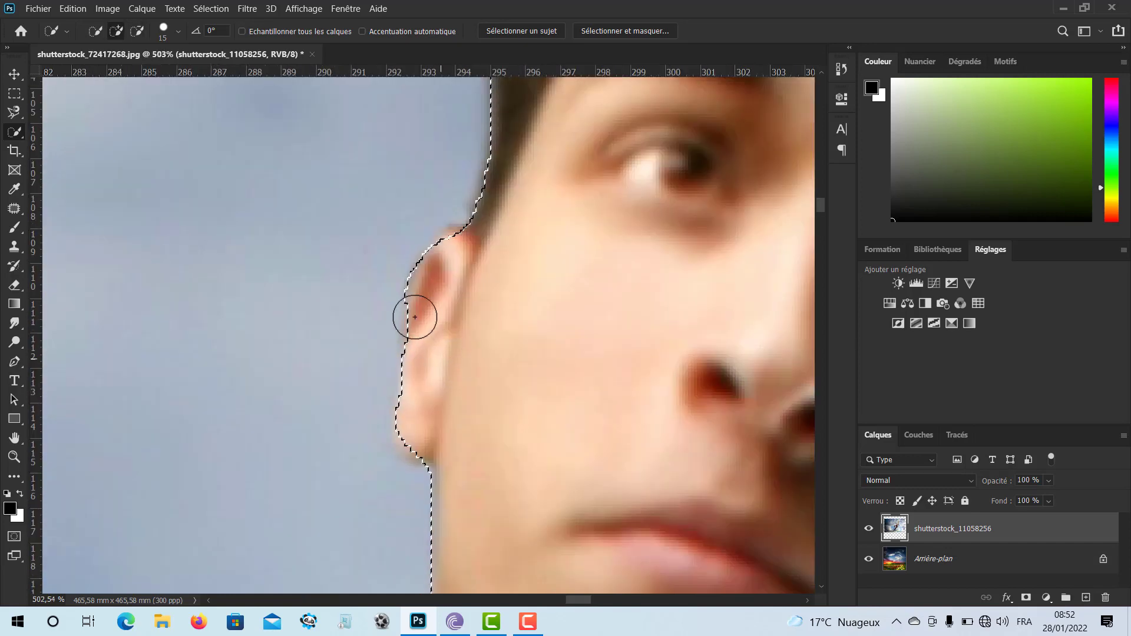
pyautogui.click(137, 30)
pyautogui.moveTo(397, 291); pyautogui.dragTo(397, 307)
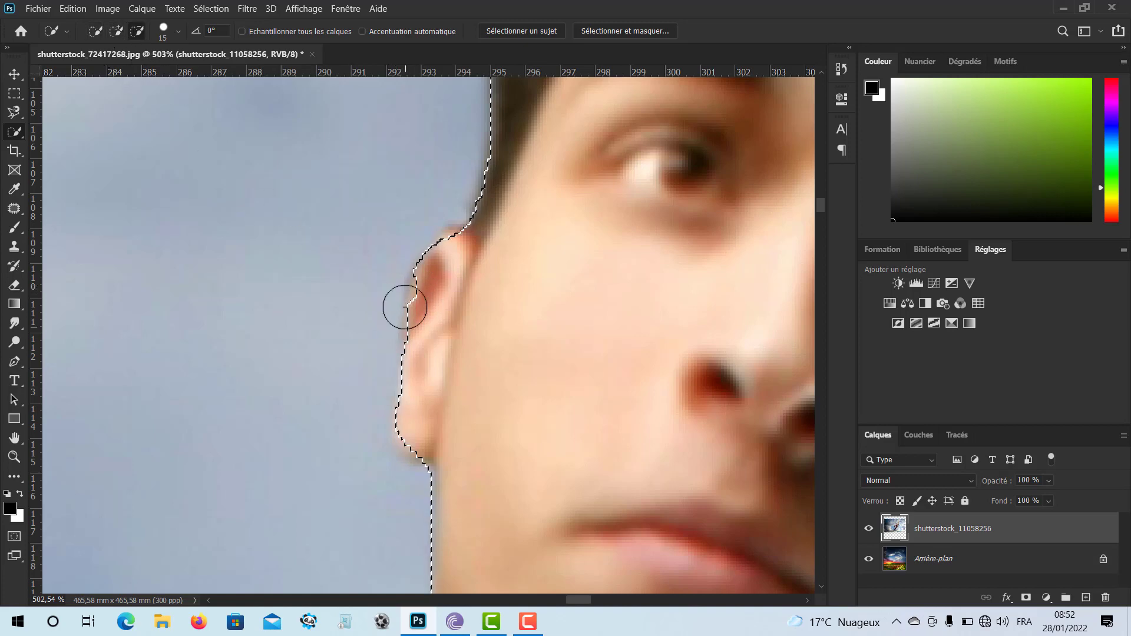
pyautogui.click(390, 292)
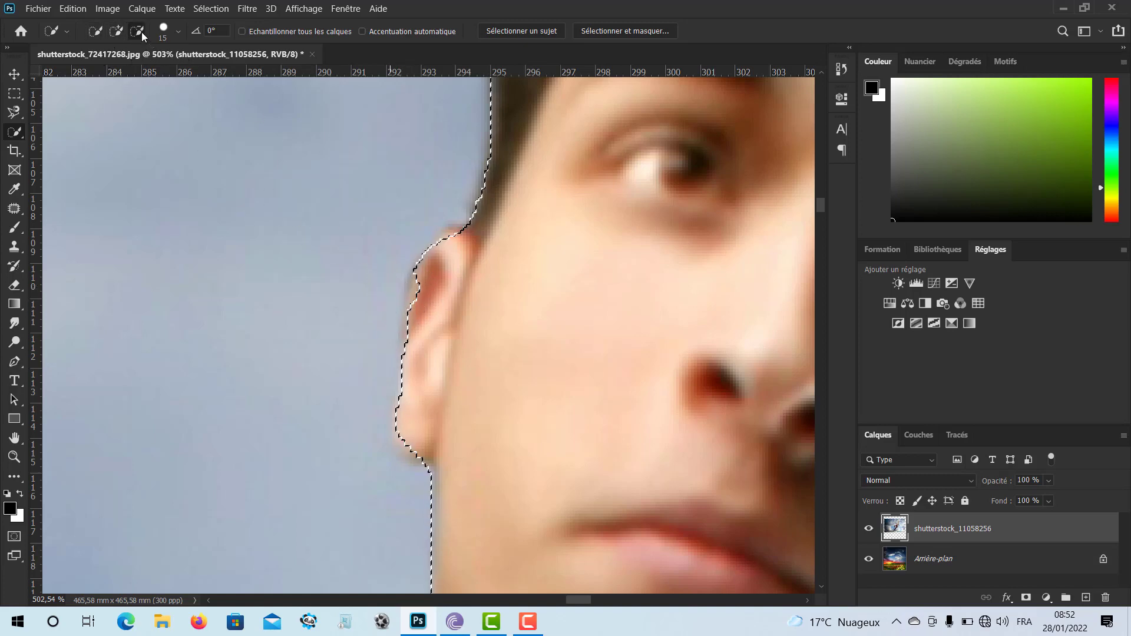
pyautogui.click(451, 254)
pyautogui.click(456, 250)
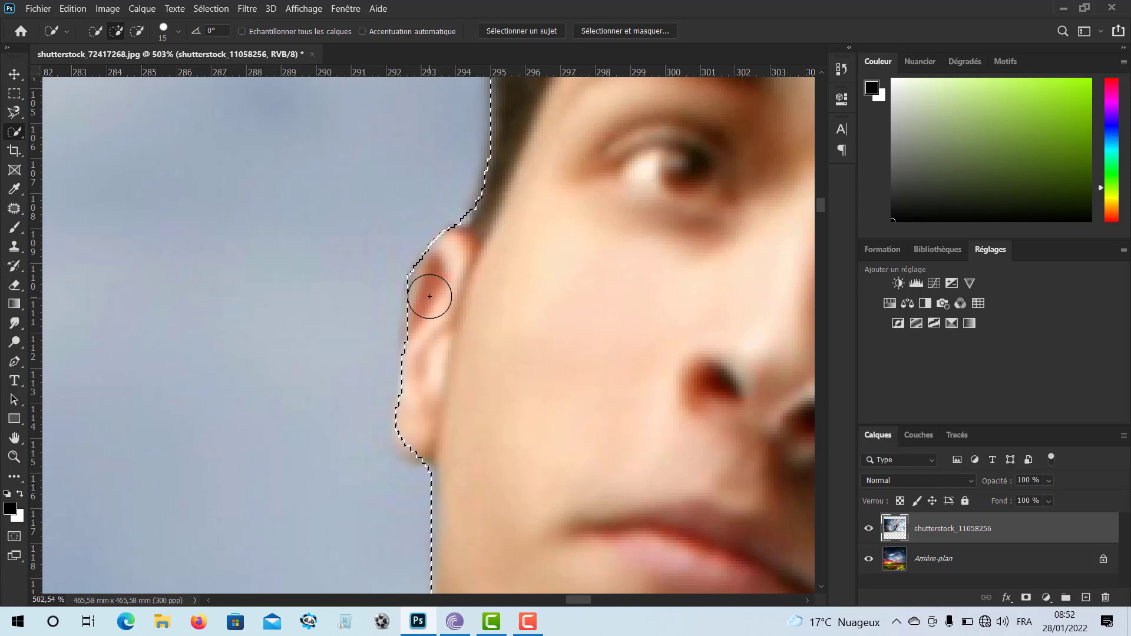
# Add the beige sock and laced shoe at the end of the supporting leg to the selection
pyautogui.scroll(-5, 435, 302)
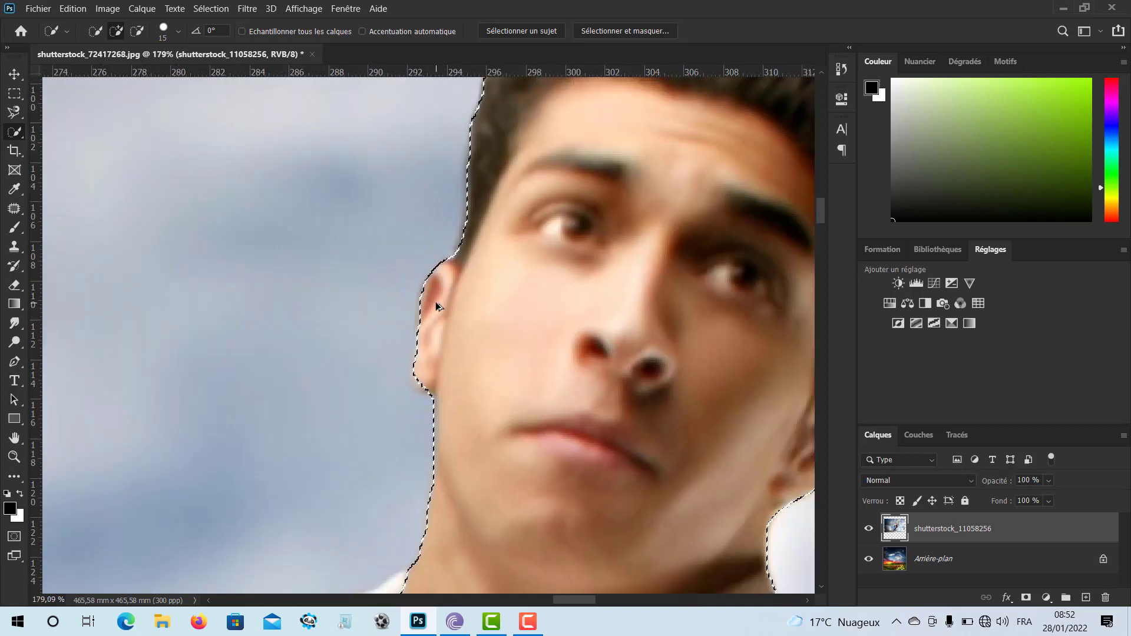
pyautogui.moveTo(691, 345)
pyautogui.mouseDown()
pyautogui.moveTo(560, 223)
pyautogui.moveTo(528, 346)
pyautogui.moveTo(447, 270)
pyautogui.moveTo(464, 369)
pyautogui.moveTo(313, 251)
pyautogui.mouseUp()
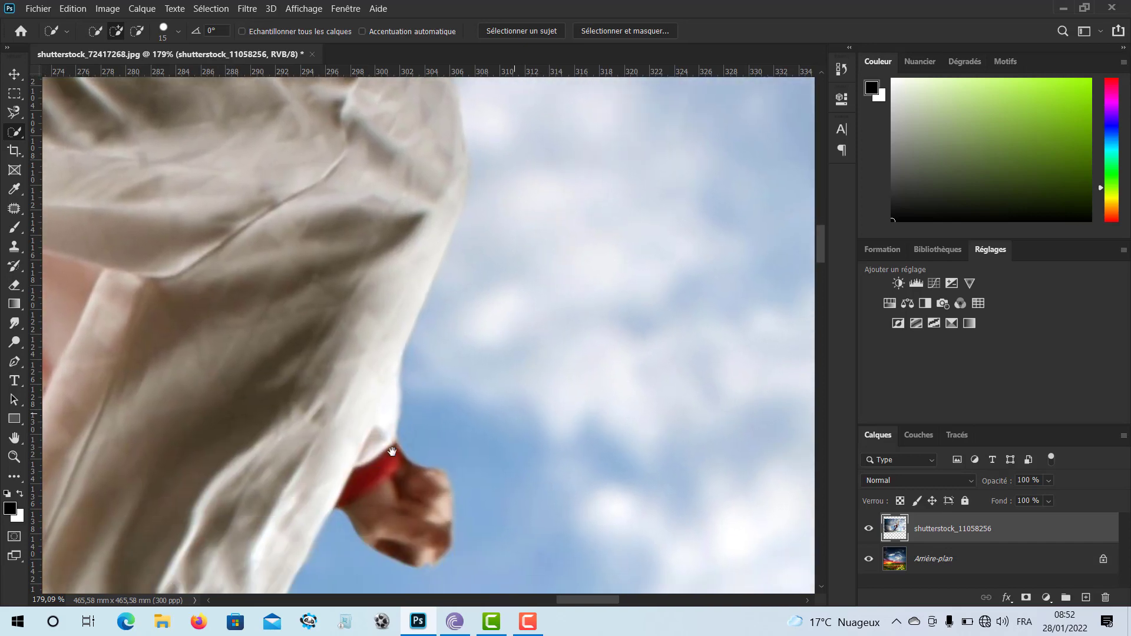
pyautogui.moveTo(333, 451); pyautogui.dragTo(202, 361)
pyautogui.moveTo(265, 322); pyautogui.dragTo(455, 152)
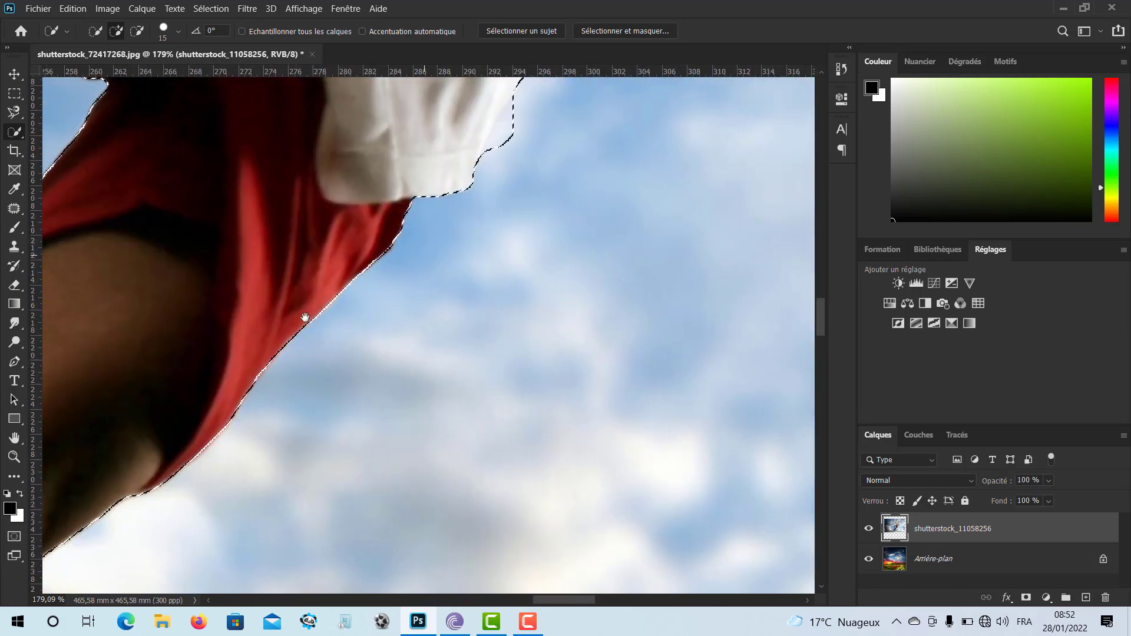
pyautogui.moveTo(394, 181); pyautogui.dragTo(261, 322)
pyautogui.moveTo(339, 247); pyautogui.dragTo(254, 366)
pyautogui.moveTo(160, 442); pyautogui.dragTo(424, 194)
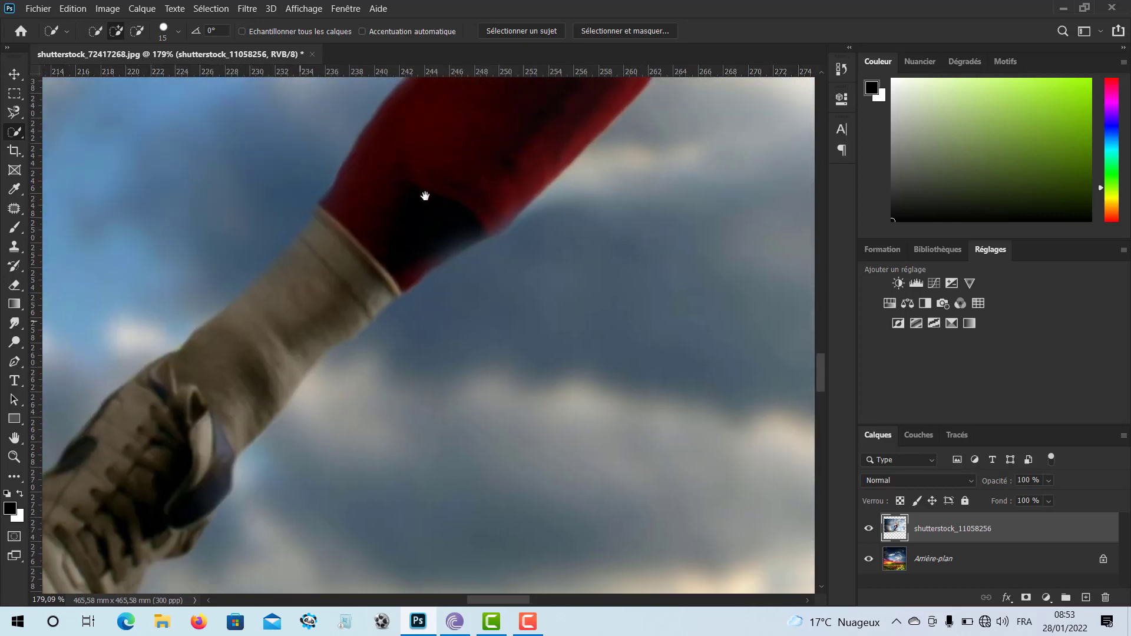
pyautogui.moveTo(361, 271); pyautogui.dragTo(421, 245)
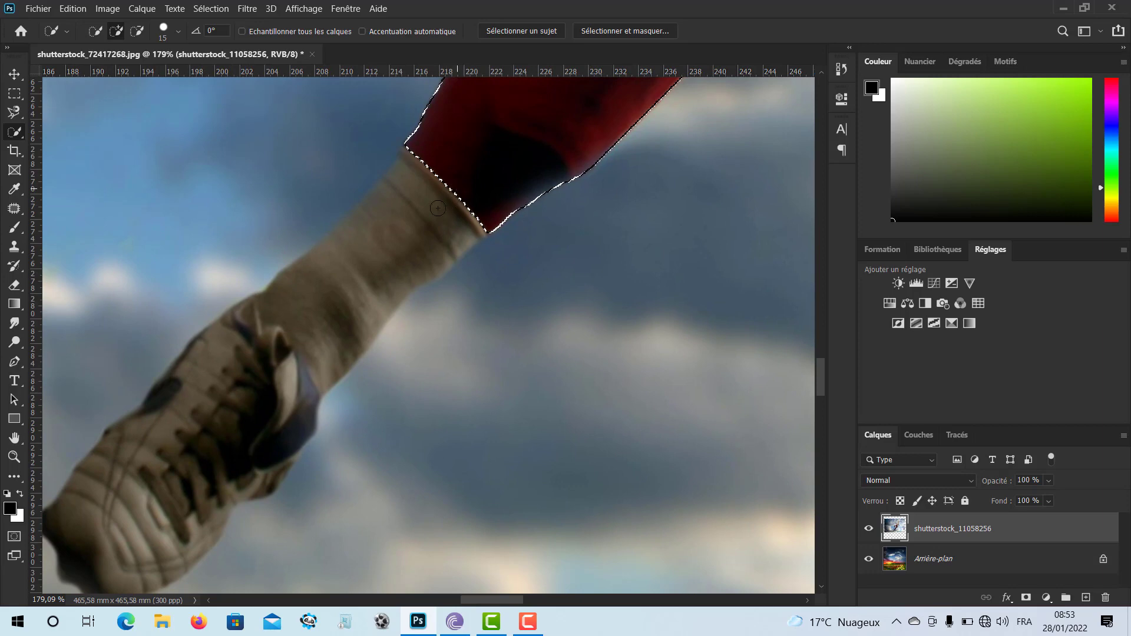
pyautogui.moveTo(438, 208)
pyautogui.mouseDown()
pyautogui.moveTo(327, 291)
pyautogui.moveTo(210, 428)
pyautogui.mouseUp()
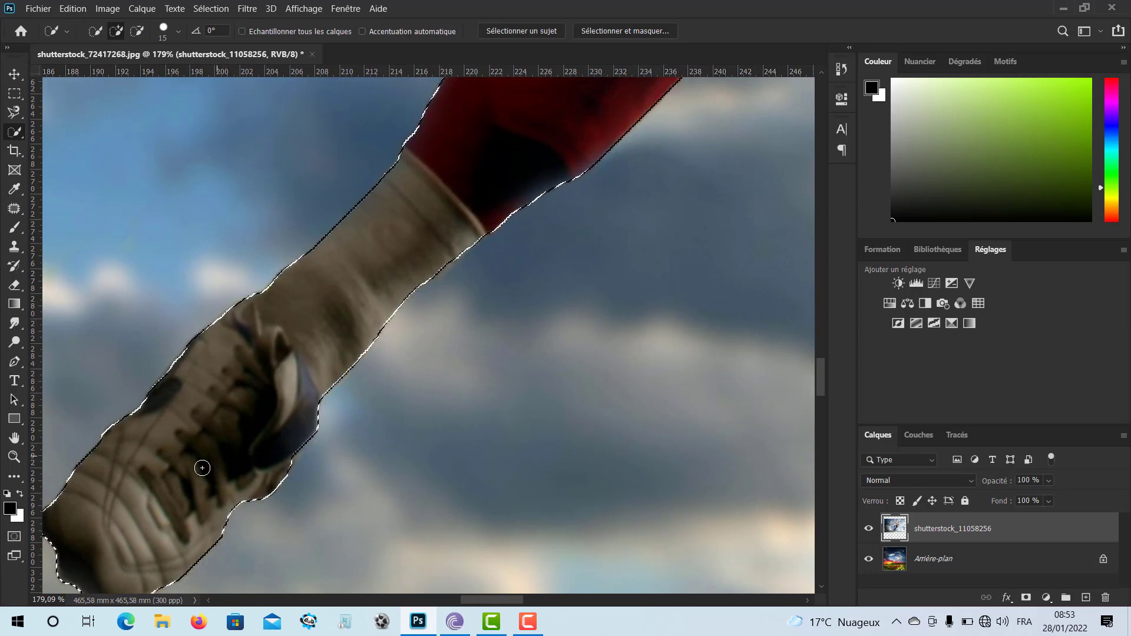
# Add the dark sole of the raised foot's shoe, below the ball, to the selection
pyautogui.moveTo(202, 469); pyautogui.dragTo(311, 377)
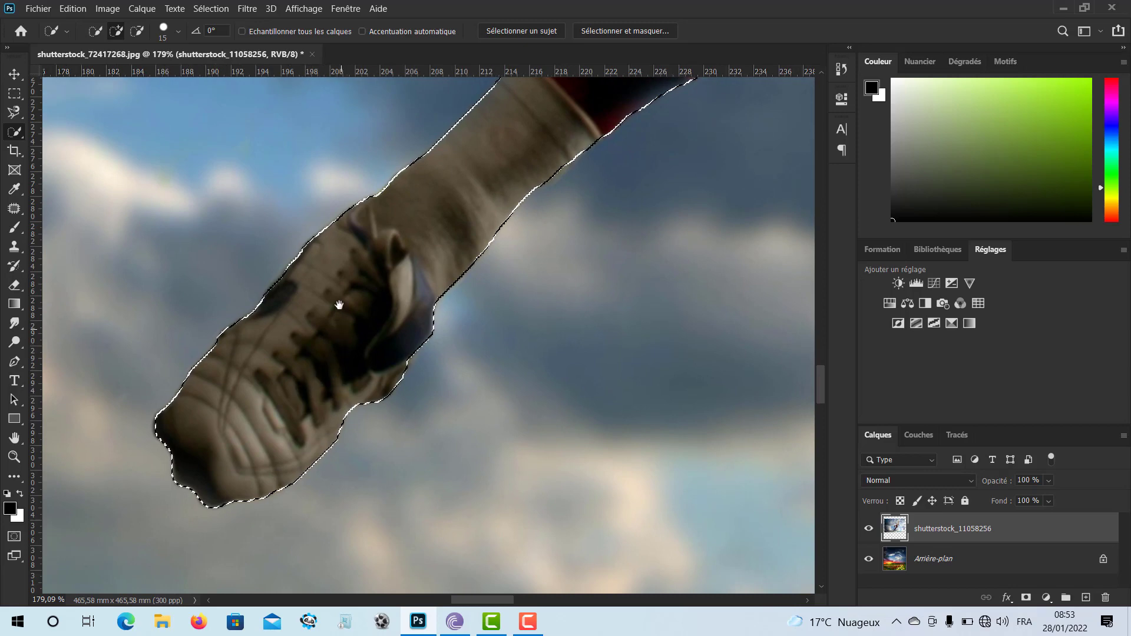
pyautogui.moveTo(339, 304); pyautogui.dragTo(373, 479)
pyautogui.moveTo(503, 203); pyautogui.dragTo(517, 268)
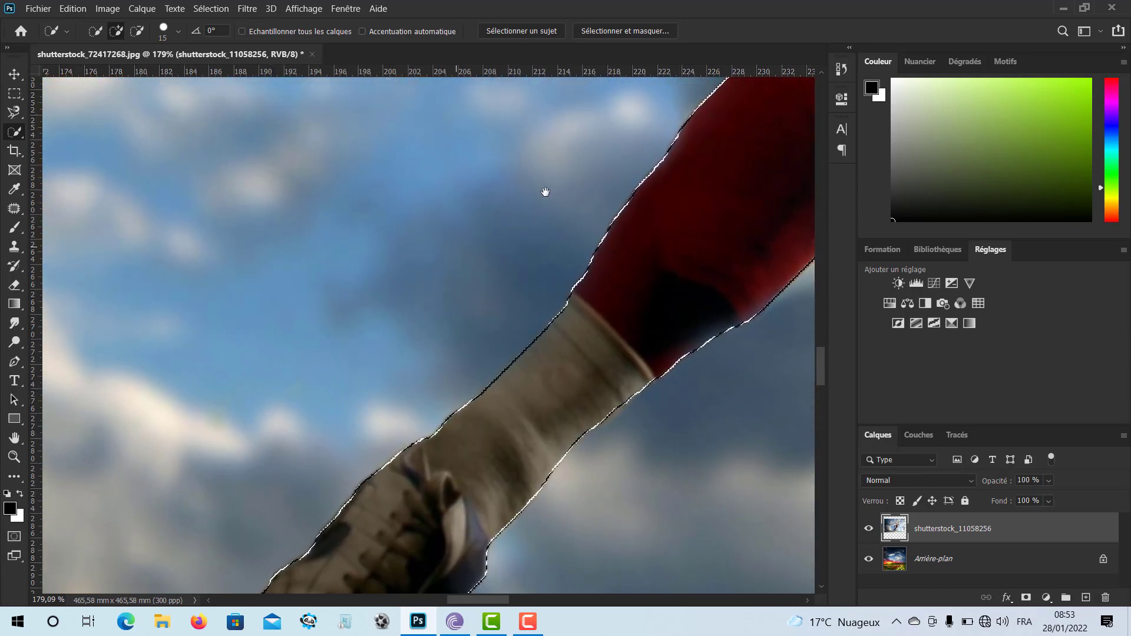
pyautogui.moveTo(172, 473); pyautogui.dragTo(348, 384)
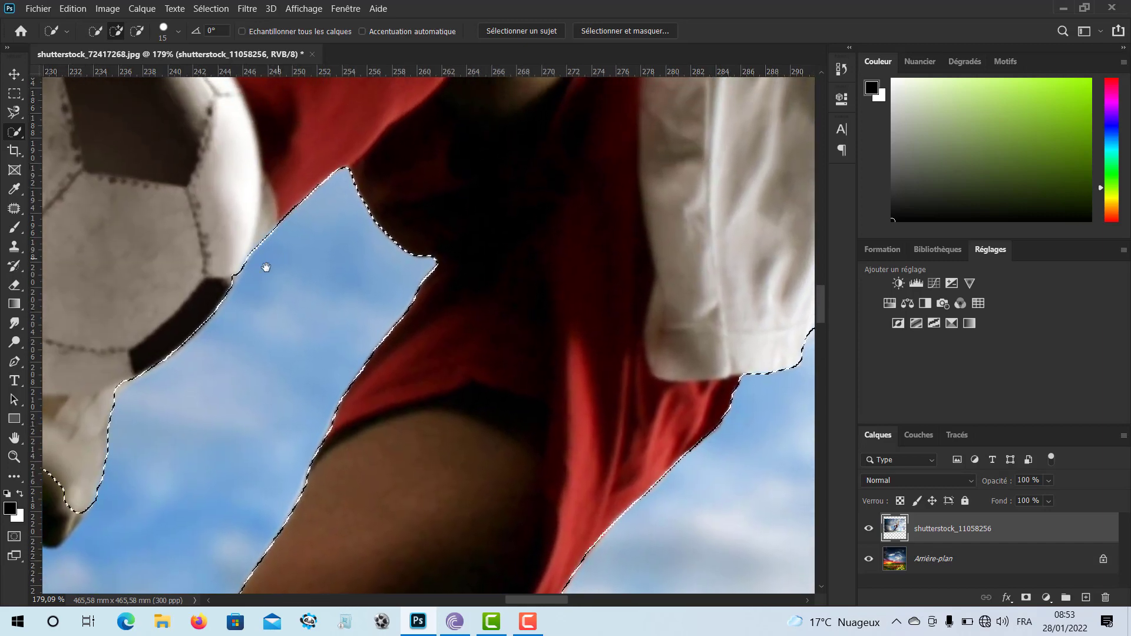
pyautogui.moveTo(215, 310); pyautogui.dragTo(275, 231)
pyautogui.moveTo(178, 335); pyautogui.dragTo(247, 270)
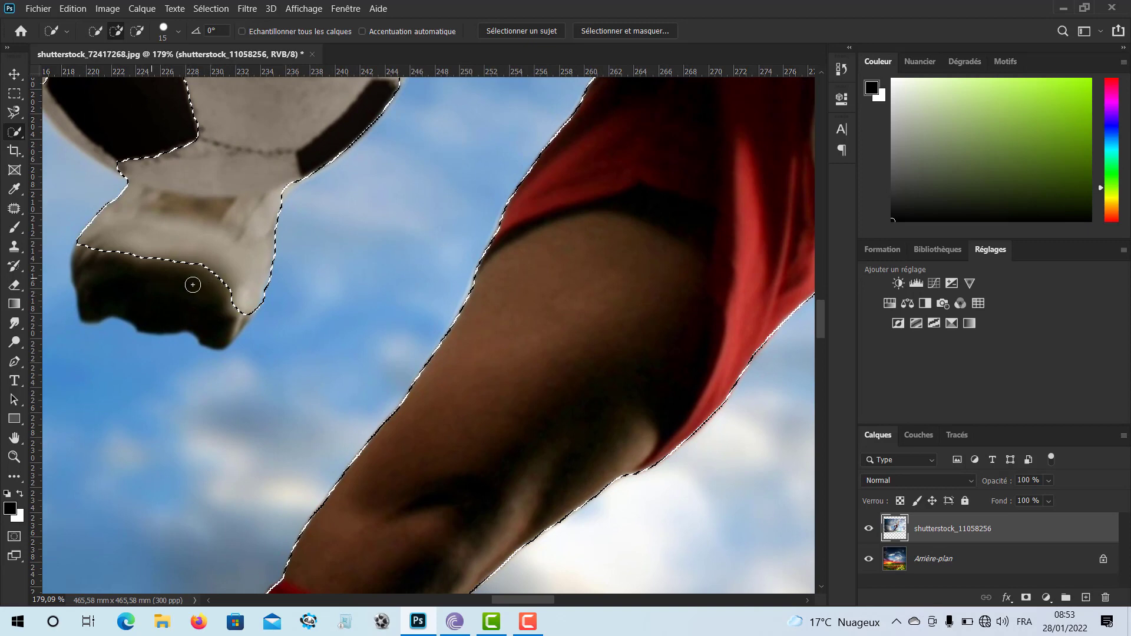
pyautogui.moveTo(201, 262)
pyautogui.mouseDown()
pyautogui.moveTo(189, 278)
pyautogui.moveTo(210, 311)
pyautogui.mouseUp()
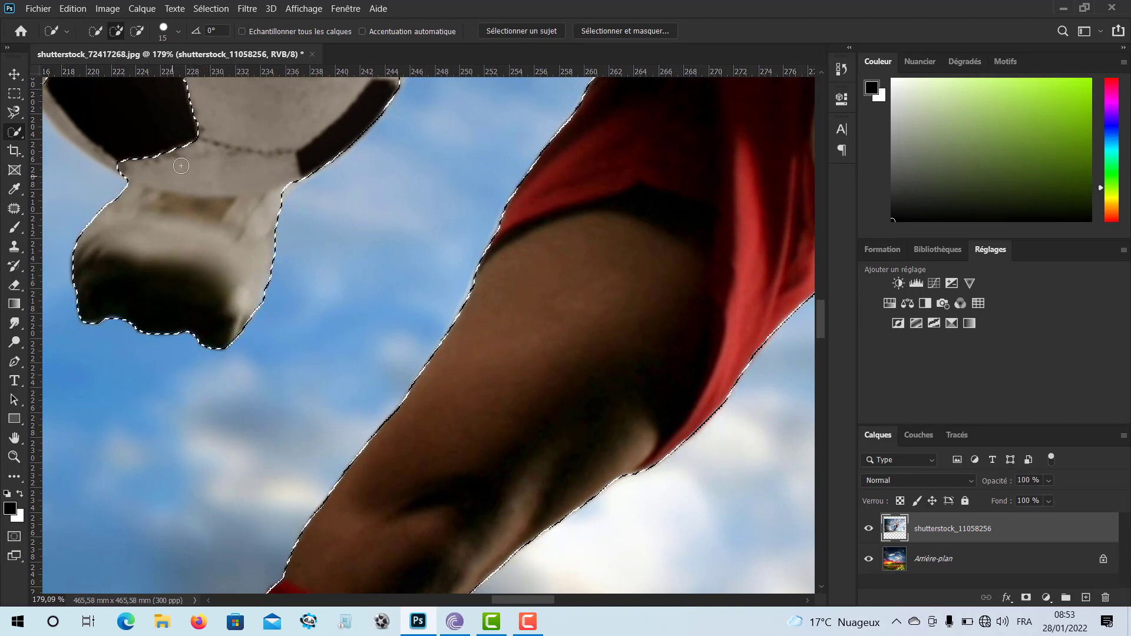
# Add the ball's unselected black patches and missing outer rim to the selection
pyautogui.moveTo(189, 171); pyautogui.dragTo(304, 386)
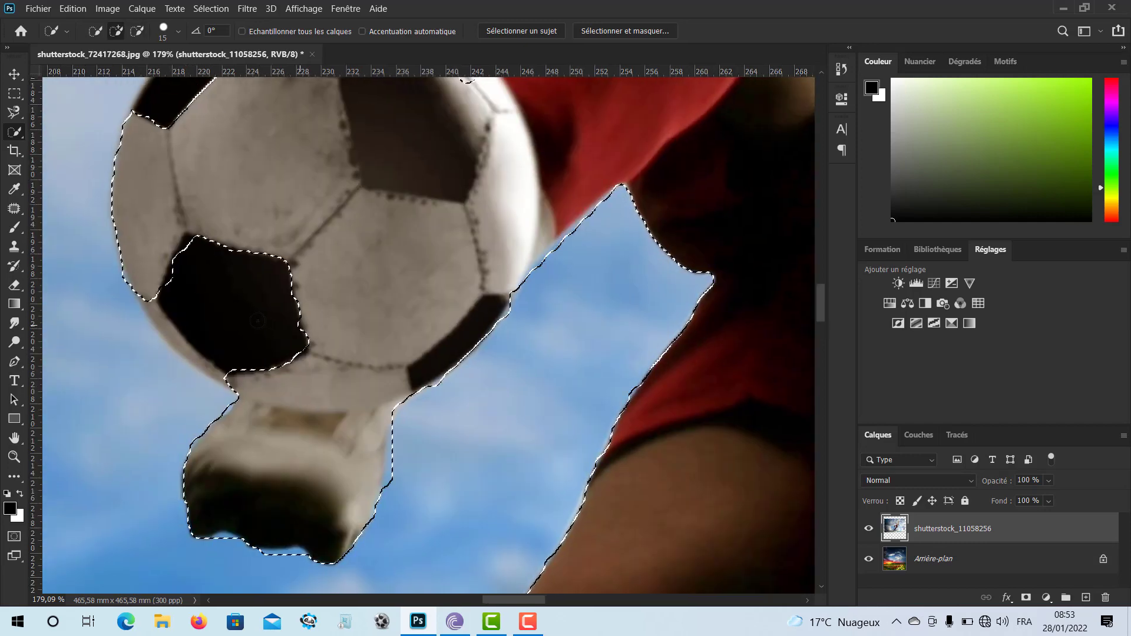
pyautogui.moveTo(315, 318); pyautogui.dragTo(199, 314)
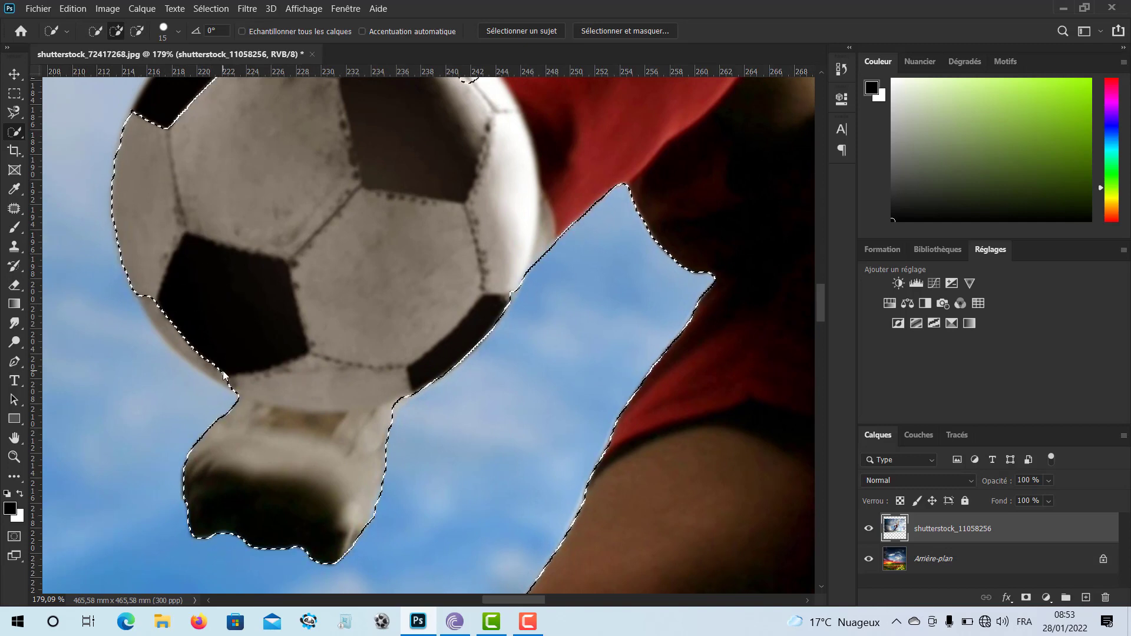
pyautogui.moveTo(220, 370)
pyautogui.mouseDown()
pyautogui.moveTo(159, 313)
pyautogui.moveTo(212, 344)
pyautogui.mouseUp()
pyautogui.moveTo(257, 230)
pyautogui.mouseDown()
pyautogui.moveTo(283, 404)
pyautogui.moveTo(240, 345)
pyautogui.moveTo(217, 270)
pyautogui.moveTo(330, 194)
pyautogui.moveTo(505, 260)
pyautogui.moveTo(400, 223)
pyautogui.moveTo(495, 259)
pyautogui.moveTo(435, 231)
pyautogui.mouseUp()
pyautogui.moveTo(378, 195)
pyautogui.mouseDown()
pyautogui.moveTo(399, 194)
pyautogui.moveTo(404, 220)
pyautogui.mouseUp()
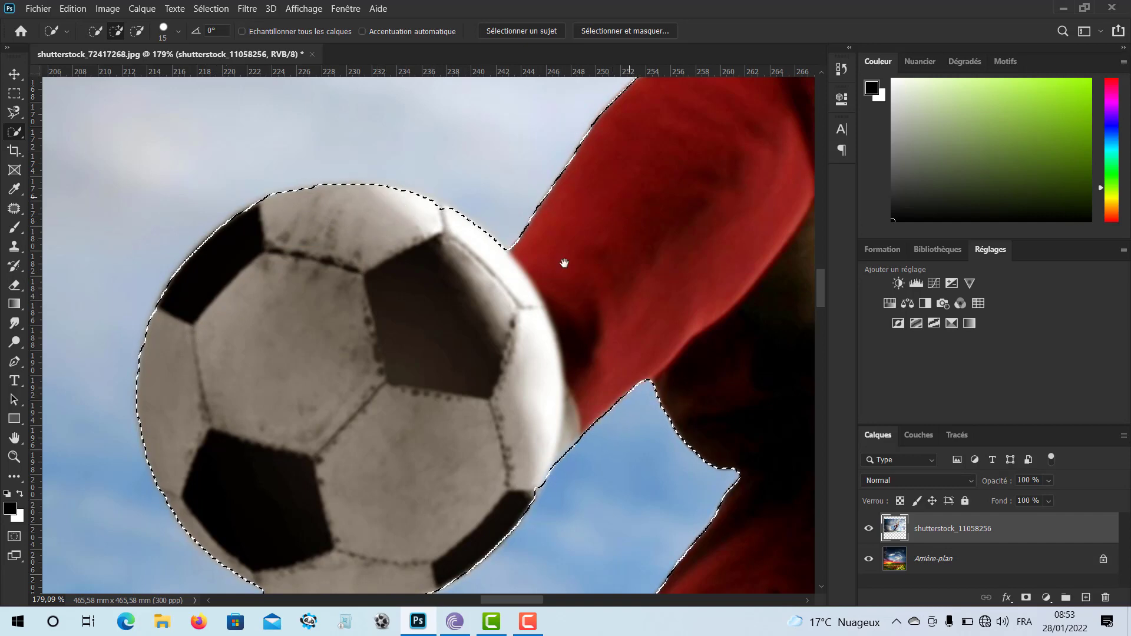
# Add the missing edge of the shirt front, just below the outstretched sleeve, to the selection
pyautogui.moveTo(564, 263); pyautogui.dragTo(244, 459)
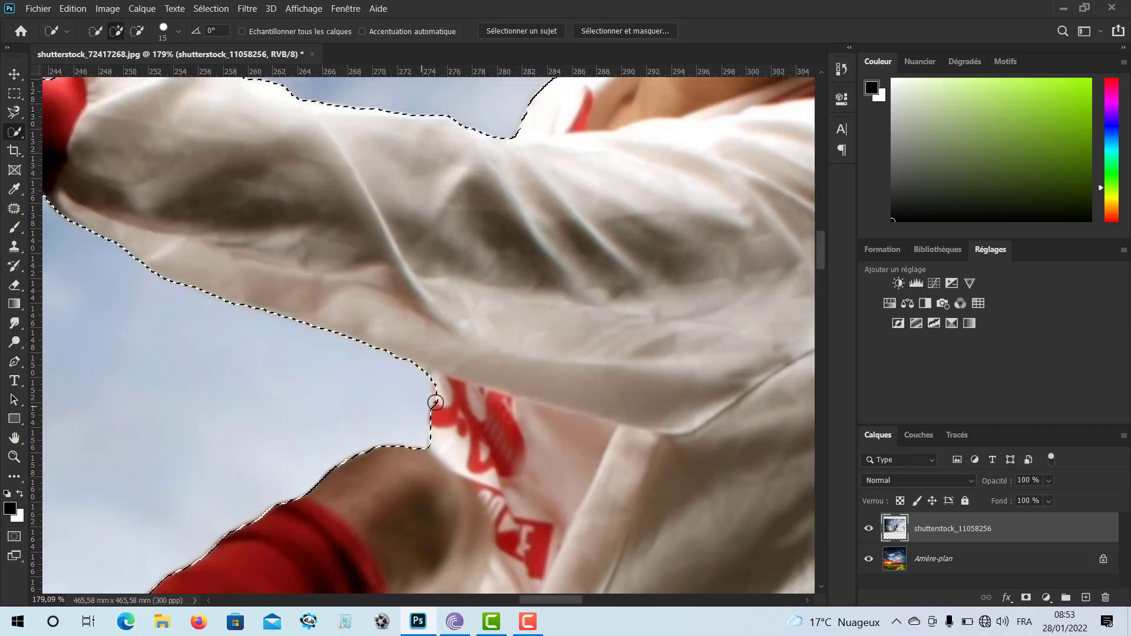
pyautogui.scroll(5, 443, 400)
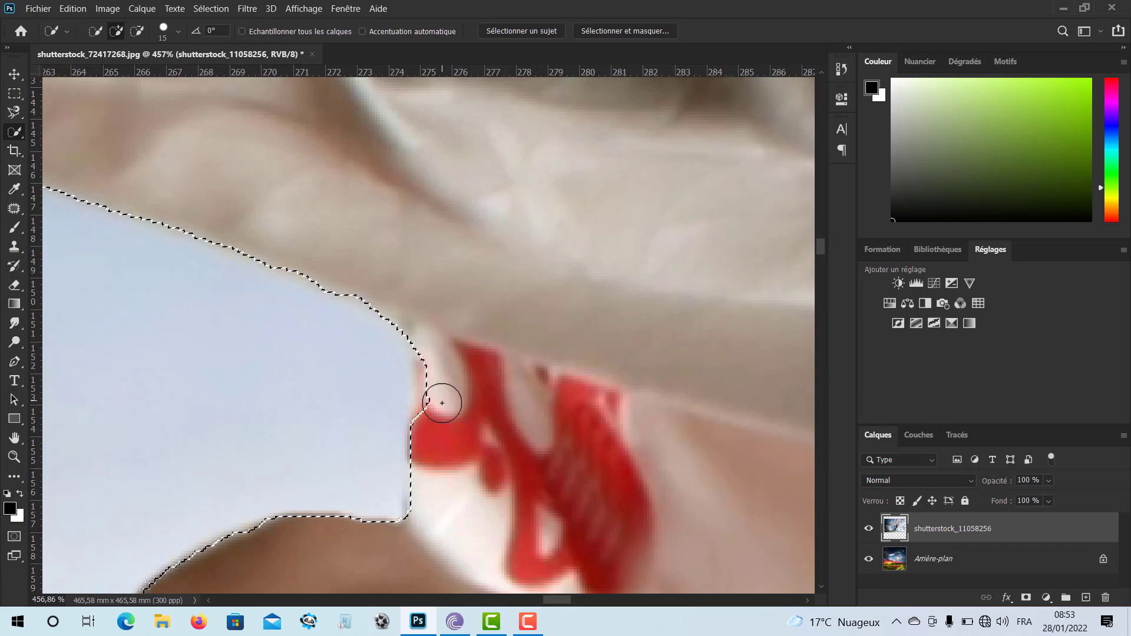
pyautogui.moveTo(436, 406); pyautogui.dragTo(435, 369)
pyautogui.moveTo(313, 307); pyautogui.dragTo(448, 379)
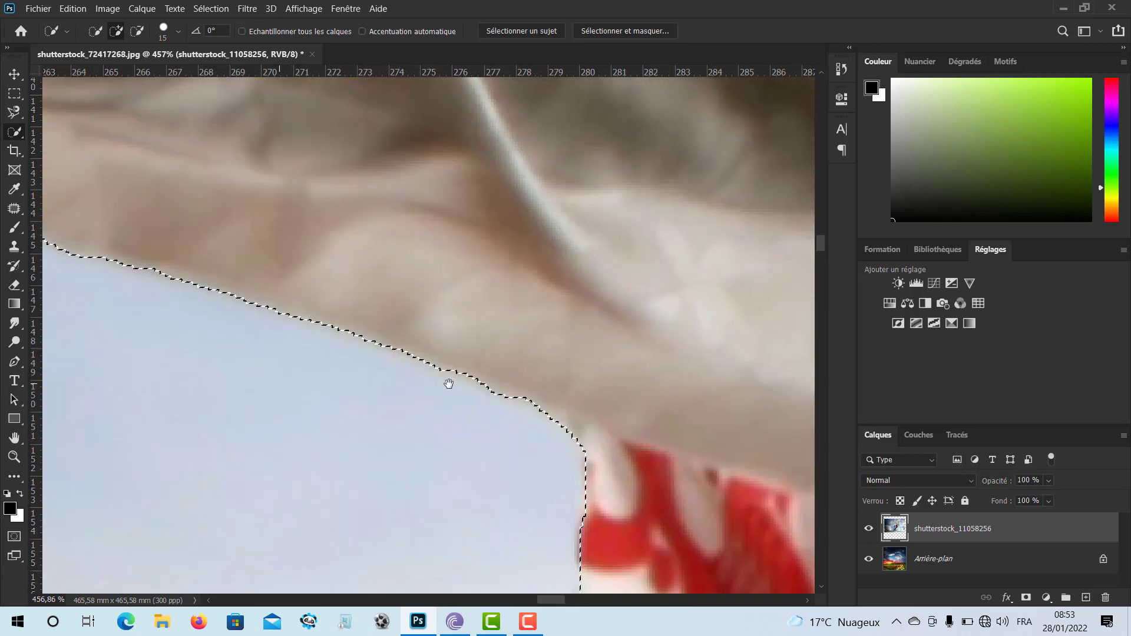
pyautogui.scroll(-3, 437, 394)
pyautogui.scroll(-4, 438, 394)
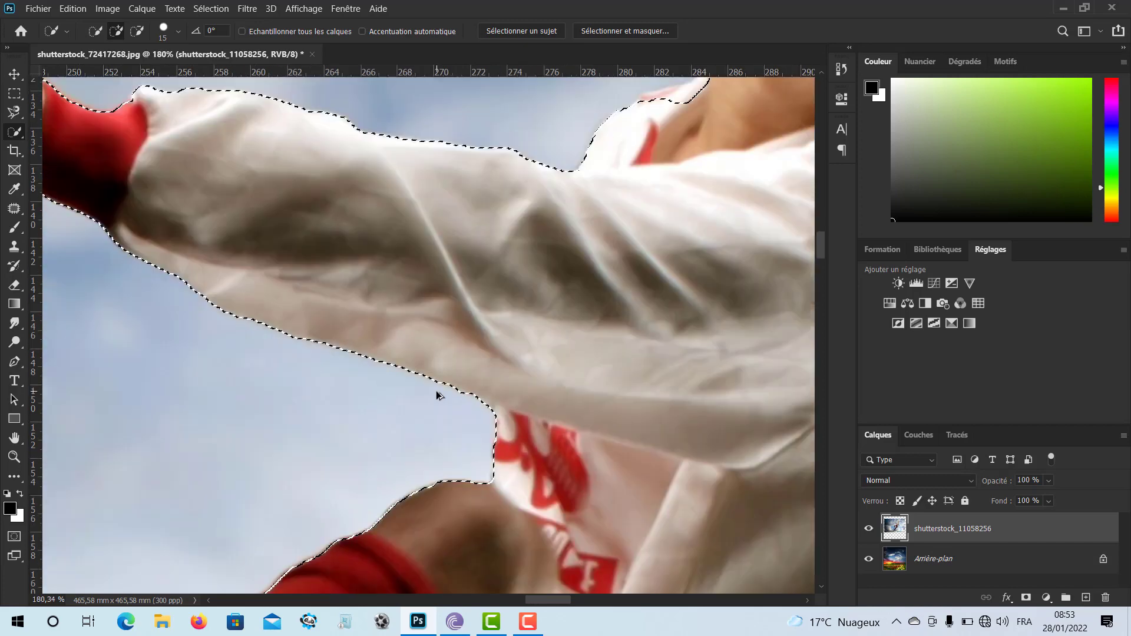
pyautogui.moveTo(213, 323); pyautogui.dragTo(215, 332)
pyautogui.scroll(-6, 326, 428)
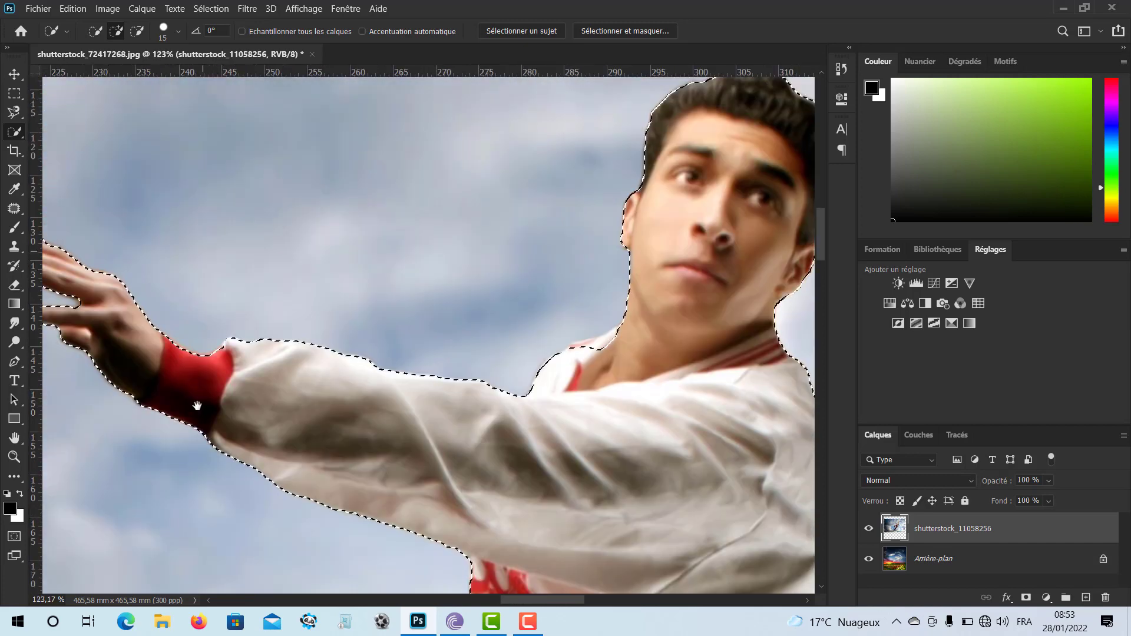
pyautogui.scroll(-2, 327, 431)
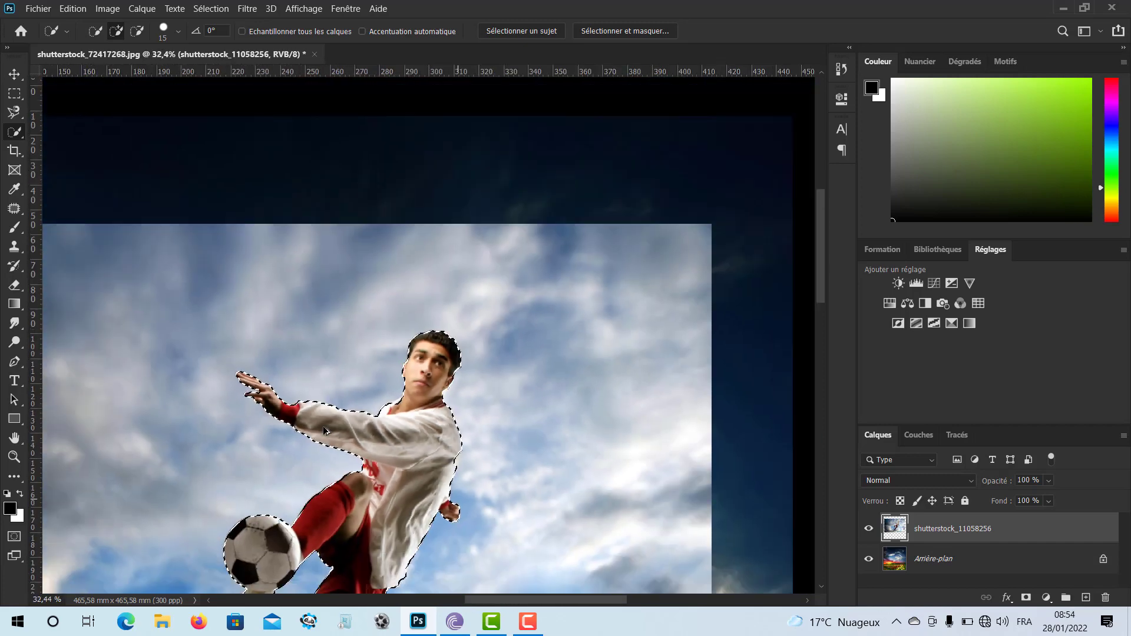
# Add the outer edge of the red-striped collar beside the player's neck to the selection
pyautogui.moveTo(356, 524); pyautogui.dragTo(377, 382)
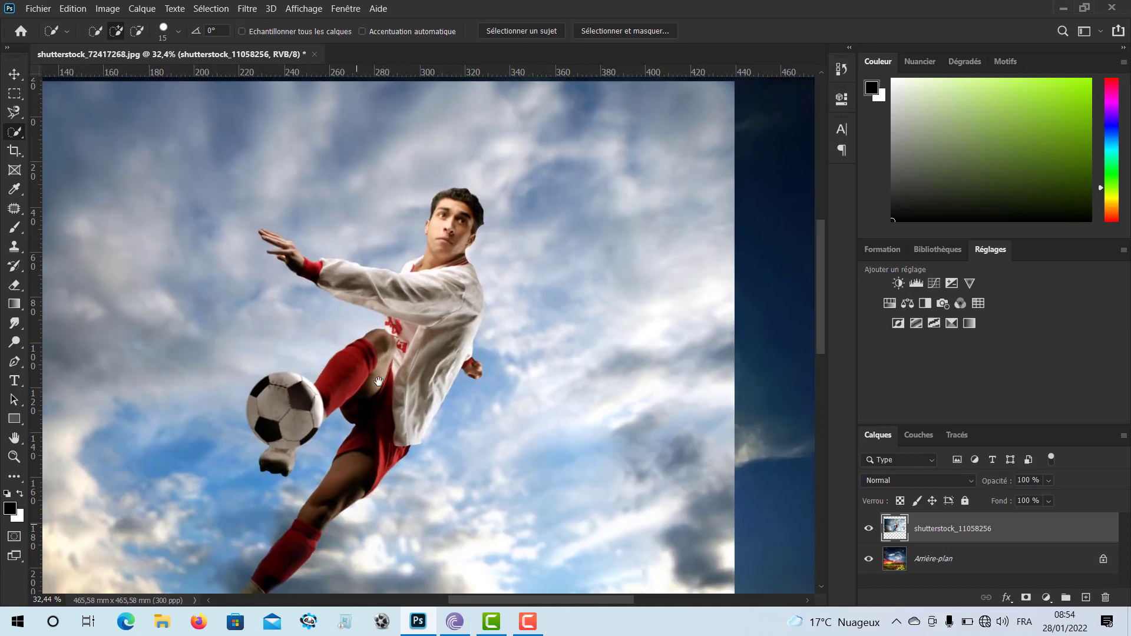
pyautogui.moveTo(373, 441); pyautogui.dragTo(408, 363)
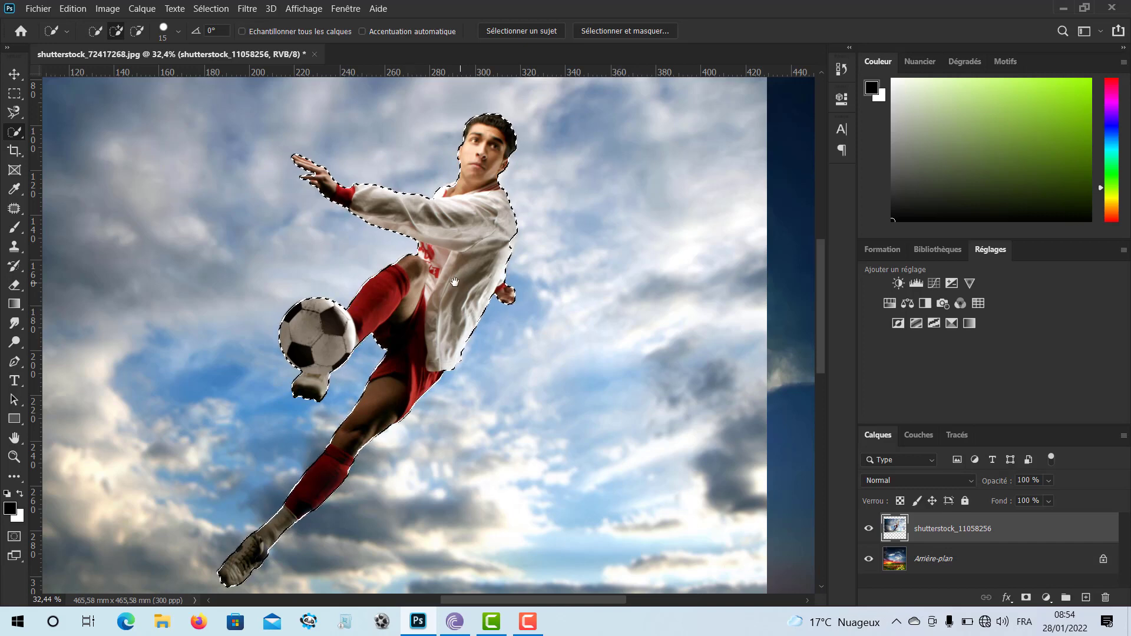
pyautogui.moveTo(454, 288); pyautogui.dragTo(463, 278)
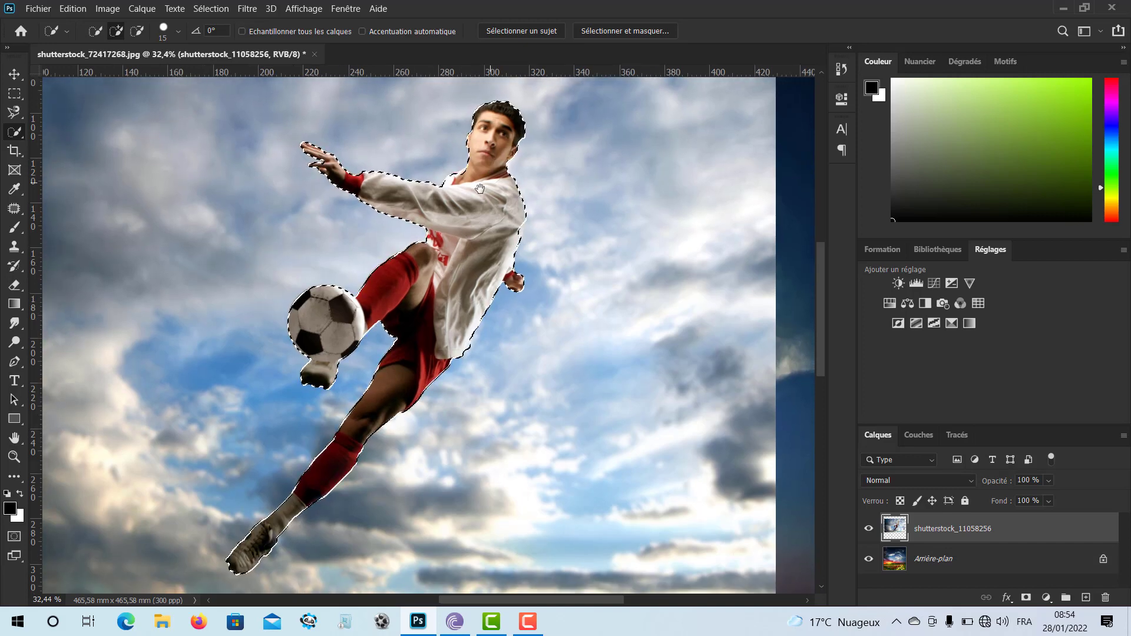
pyautogui.scroll(3, 472, 215)
pyautogui.scroll(8, 472, 263)
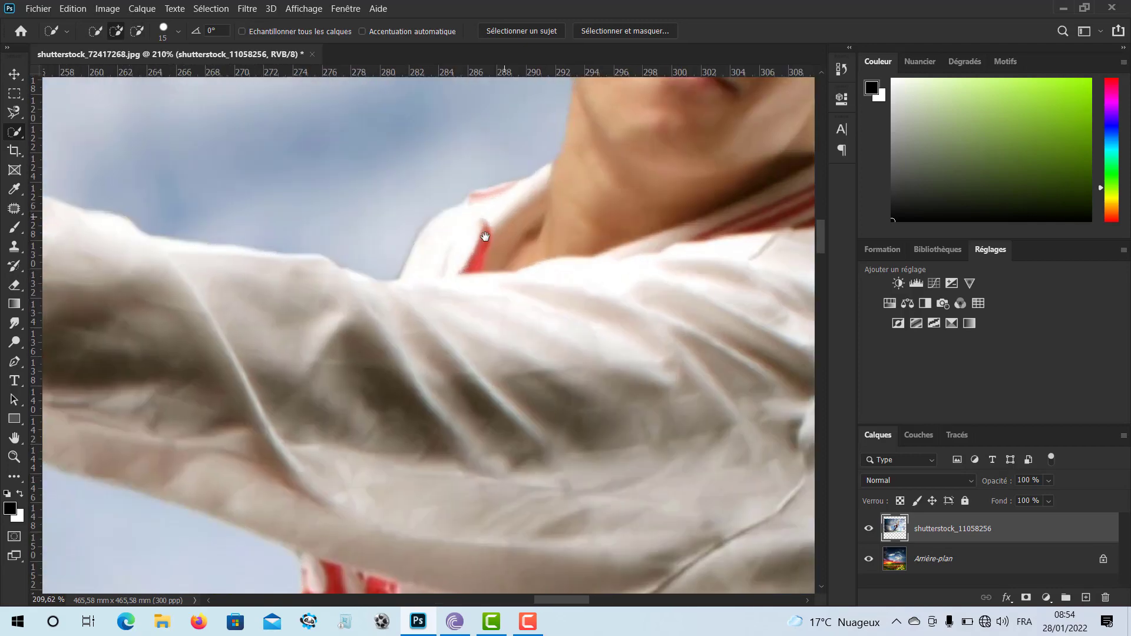
pyautogui.moveTo(524, 179); pyautogui.dragTo(474, 268)
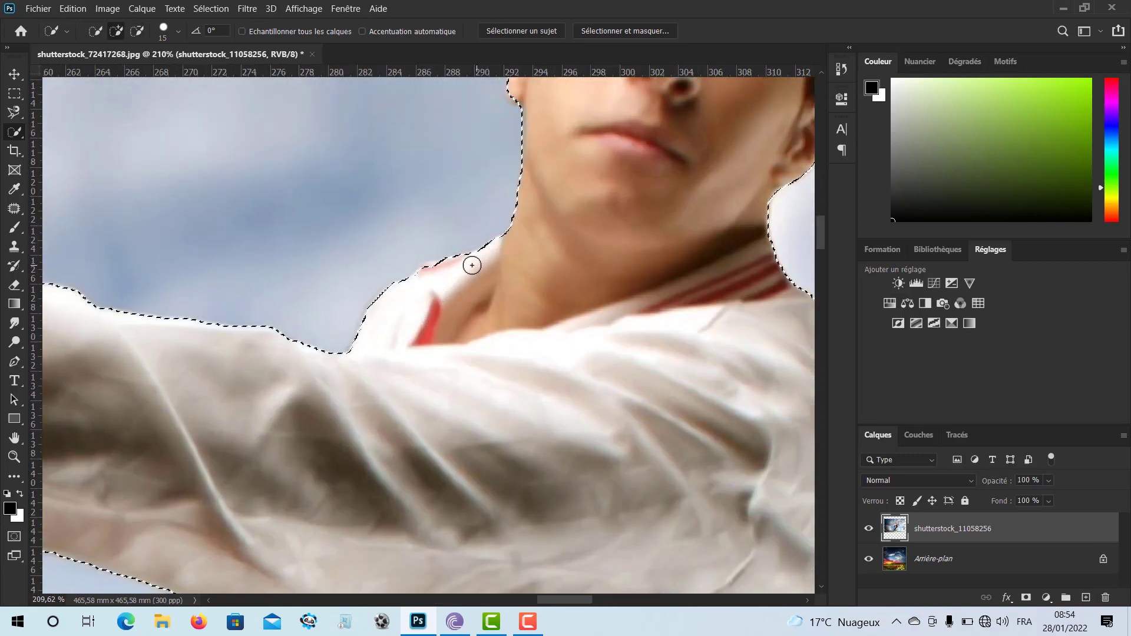
pyautogui.moveTo(436, 273); pyautogui.dragTo(432, 274)
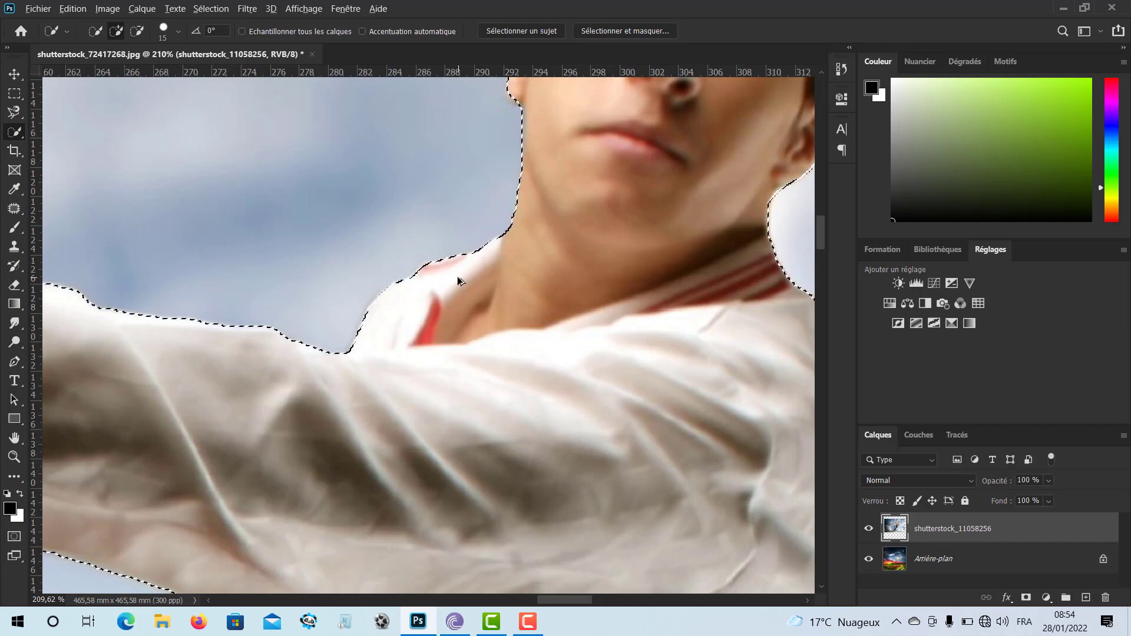
pyautogui.scroll(-5, 459, 282)
pyautogui.scroll(-4, 460, 280)
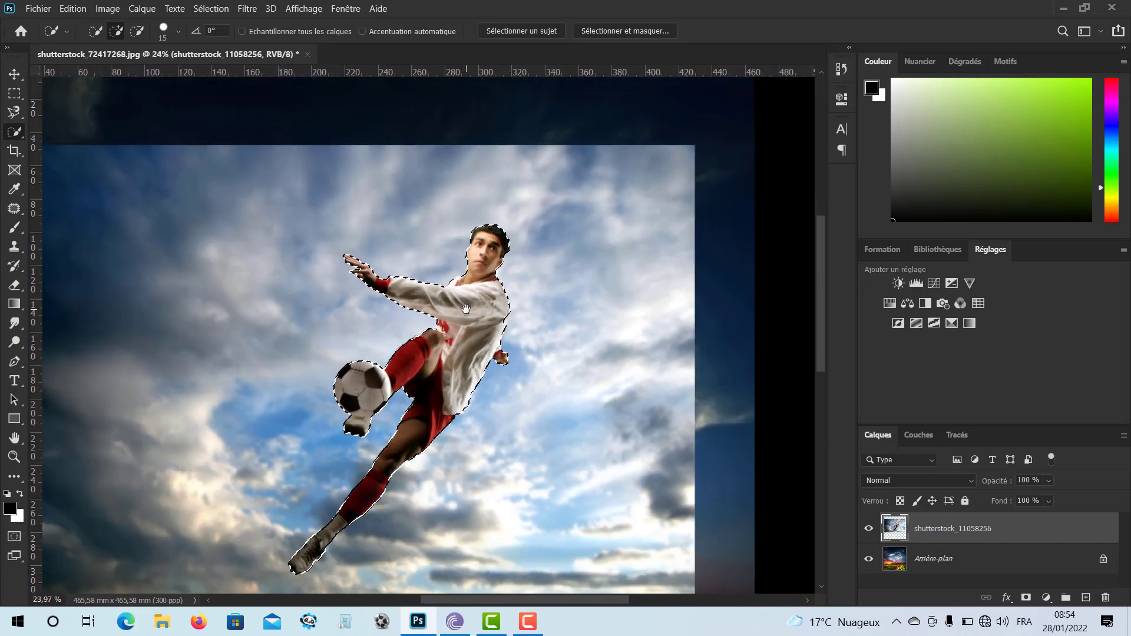
pyautogui.moveTo(465, 308); pyautogui.dragTo(462, 291)
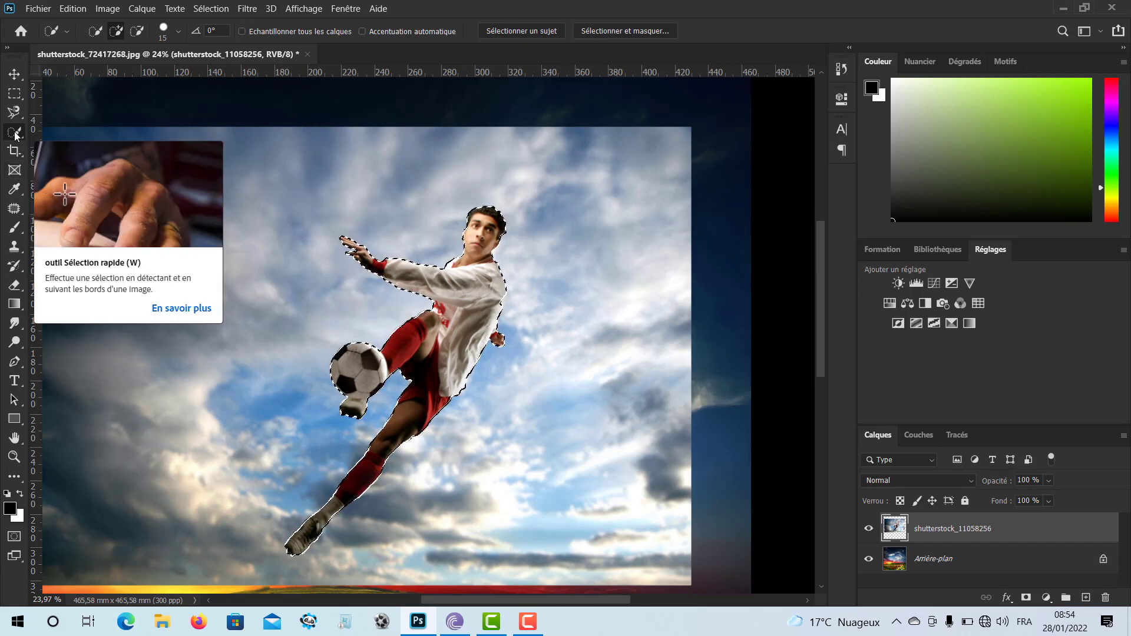
# Open Select and Mask for the player selection and preview it in Onion Skin view (Pelure d'oignon)
pyautogui.click(606, 30)
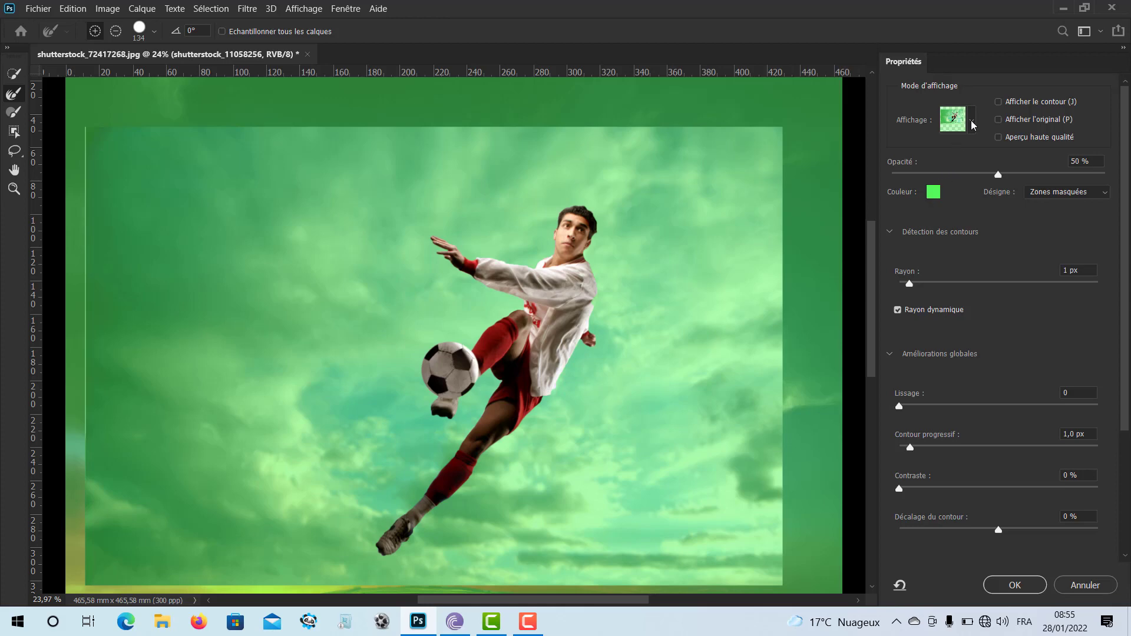
pyautogui.click(972, 125)
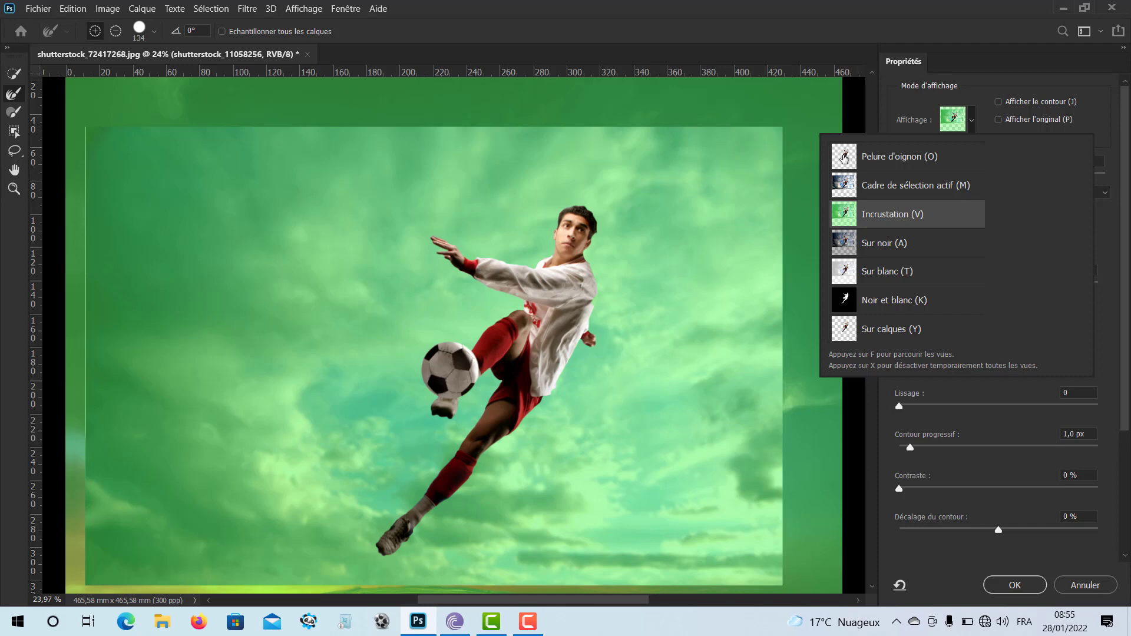
pyautogui.click(843, 157)
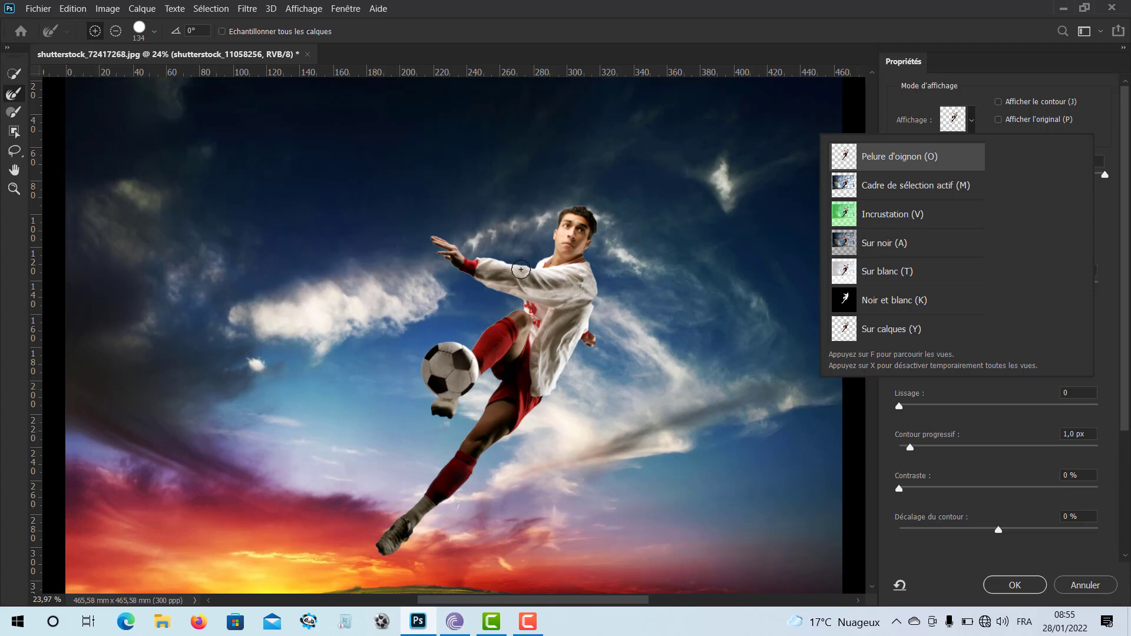
pyautogui.scroll(5, 584, 301)
pyautogui.scroll(5, 583, 301)
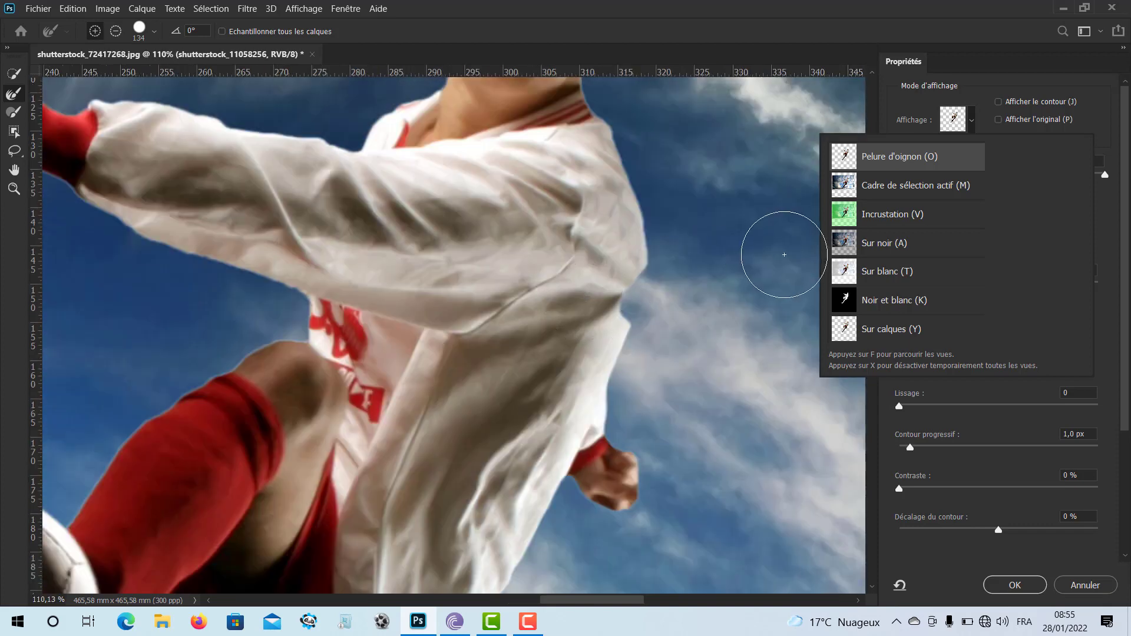
pyautogui.click(1115, 295)
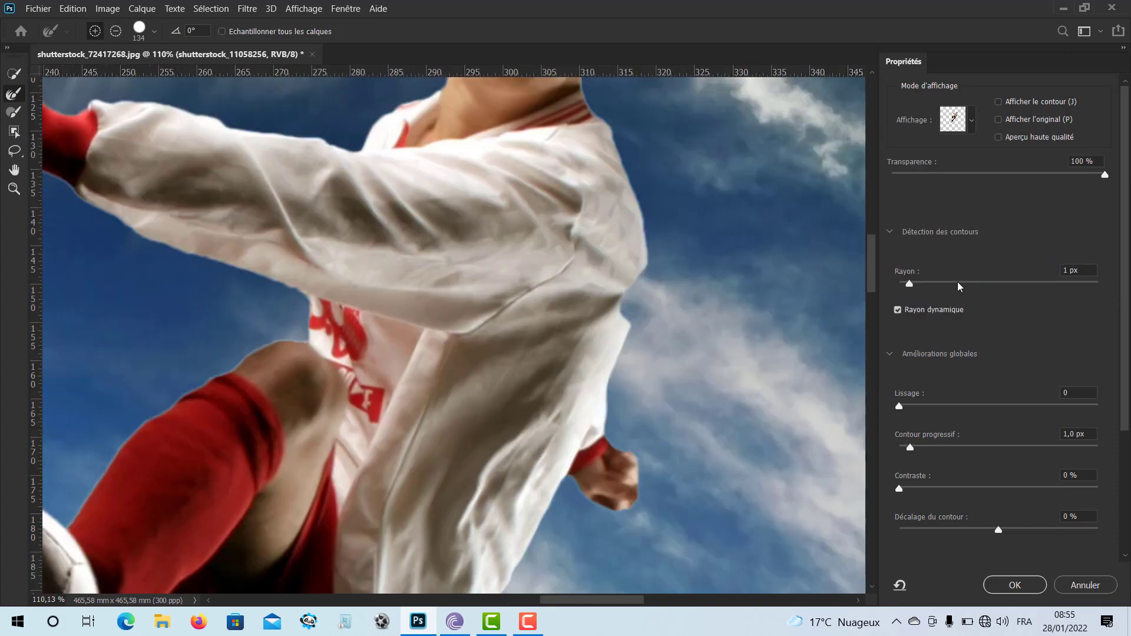
# Set the selection edge's smoothing (Lissage) to 1 and its feather (Contour progressif) to 2,0 px
pyautogui.click(1087, 272)
pyautogui.moveTo(905, 410); pyautogui.dragTo(929, 410)
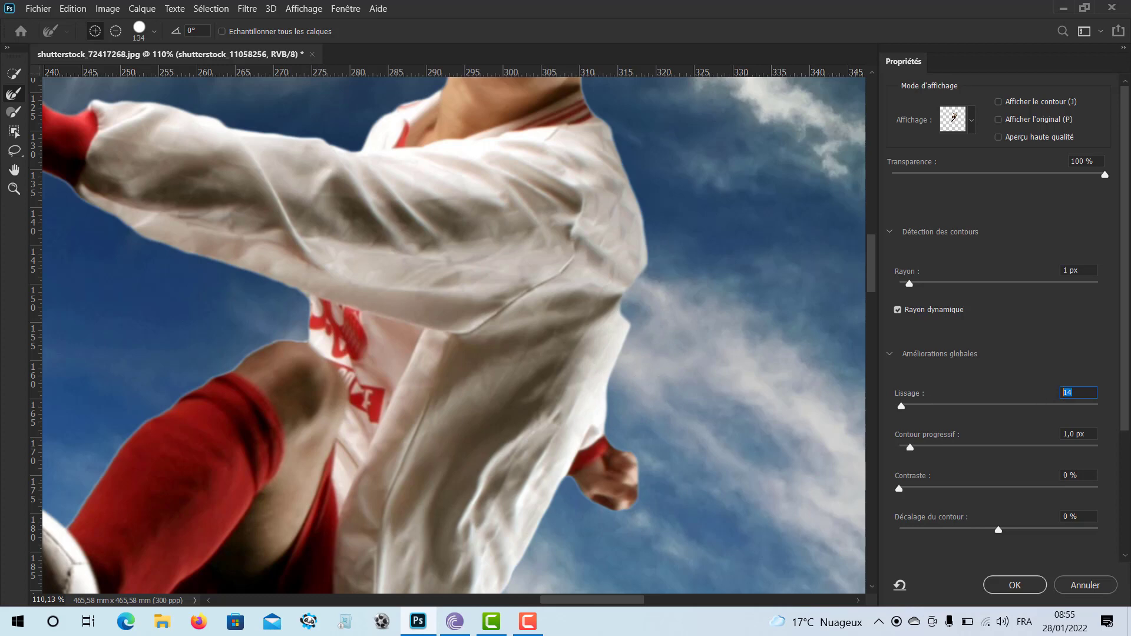
pyautogui.write('1')
pyautogui.press('Return')
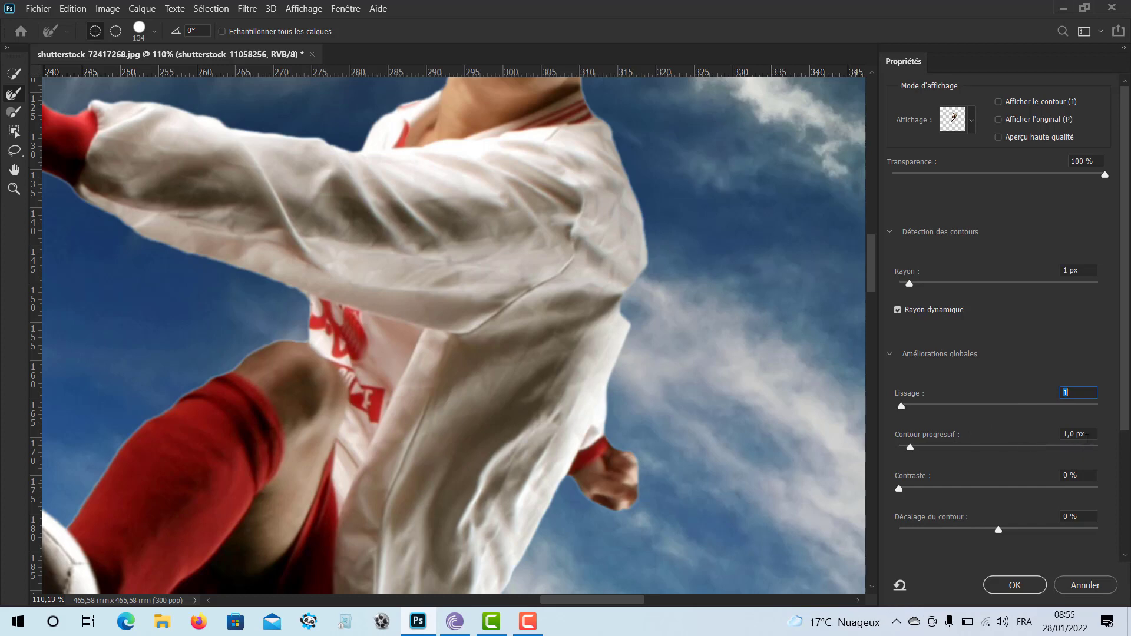
pyautogui.moveTo(910, 449)
pyautogui.mouseDown()
pyautogui.moveTo(1017, 447)
pyautogui.moveTo(923, 449)
pyautogui.mouseUp()
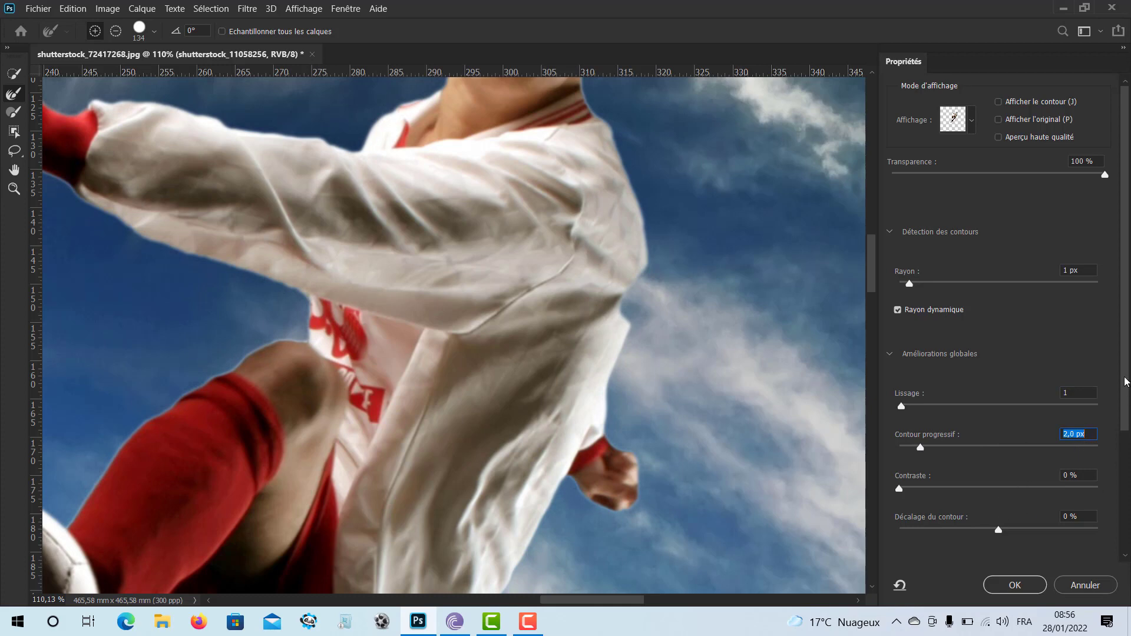
# Output the refined selection to a new layer with a layer mask (Nouveau calque avec masque de fusion)
pyautogui.moveTo(1125, 382); pyautogui.dragTo(1128, 510)
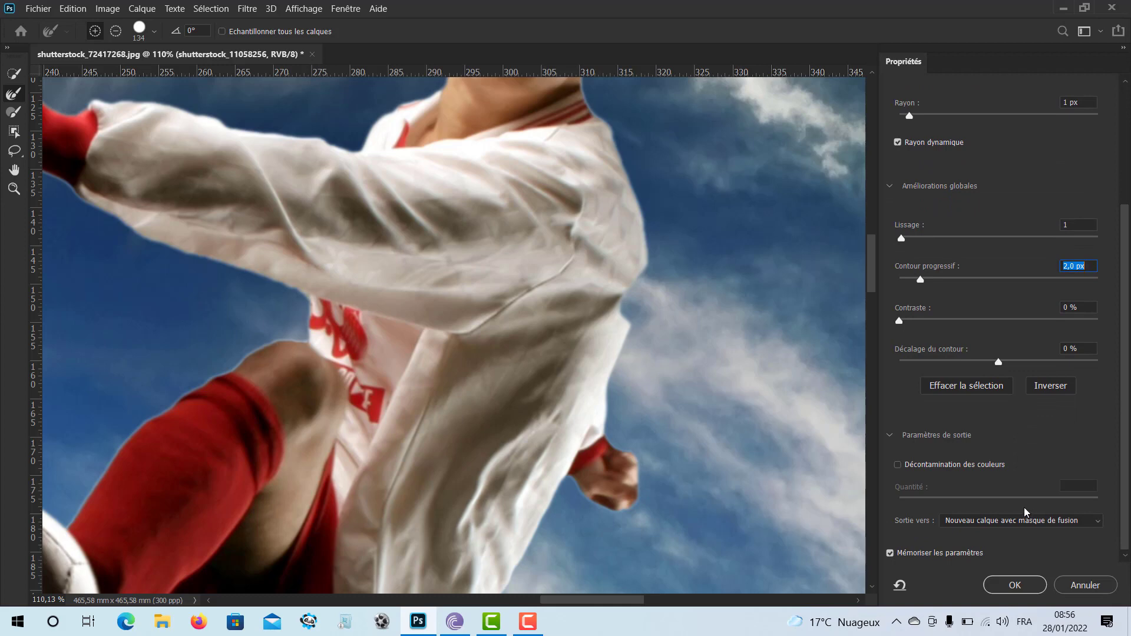
pyautogui.click(1014, 523)
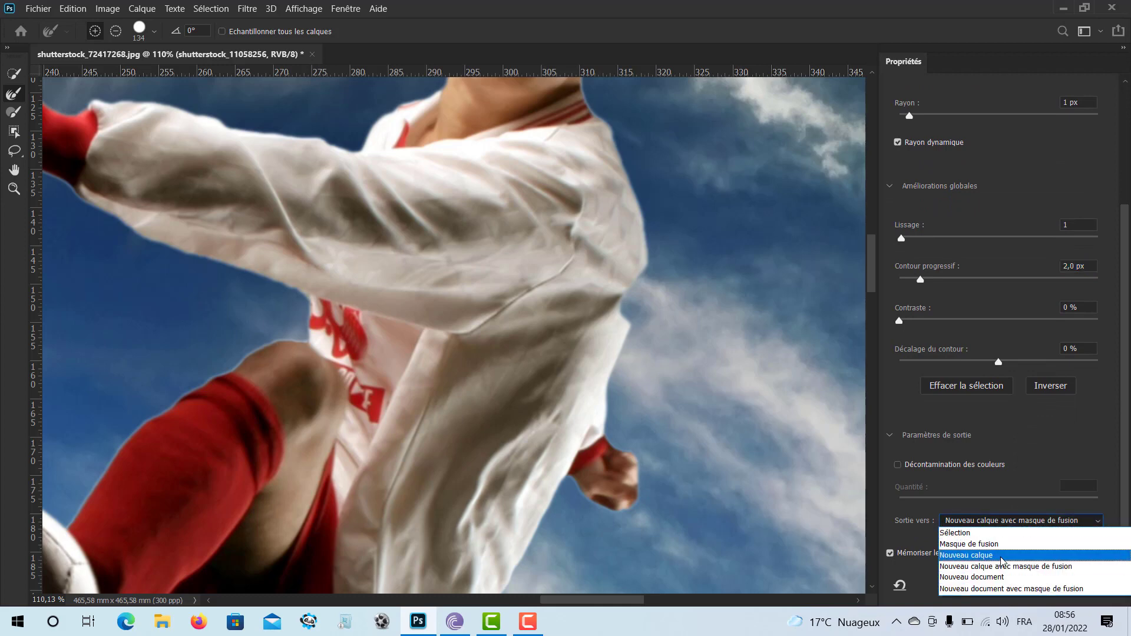
pyautogui.click(1049, 568)
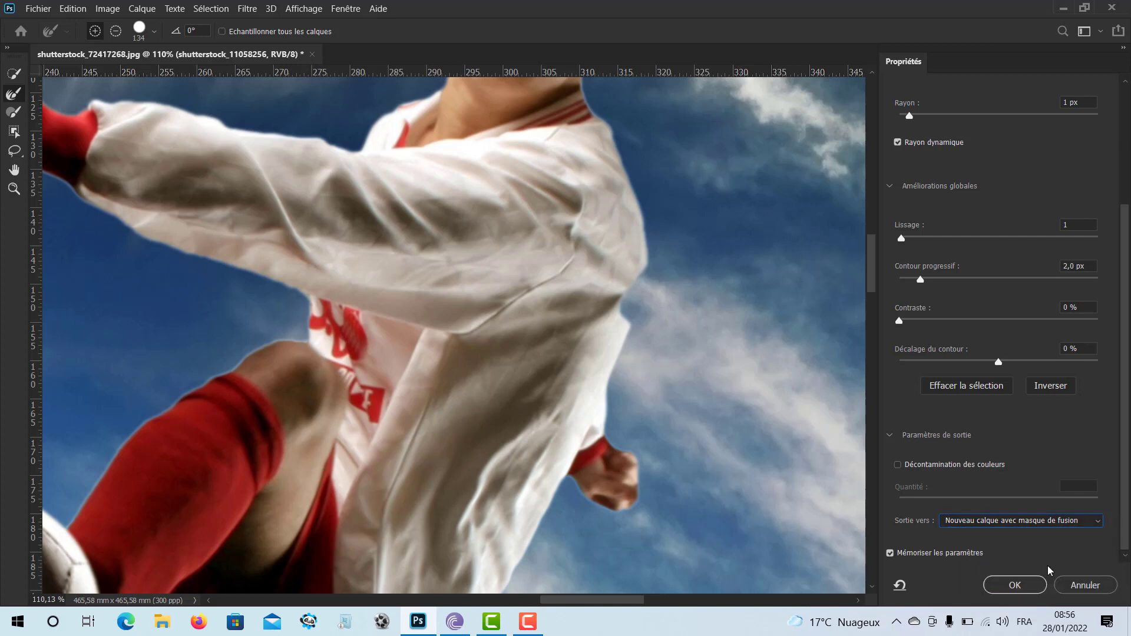
pyautogui.click(1015, 585)
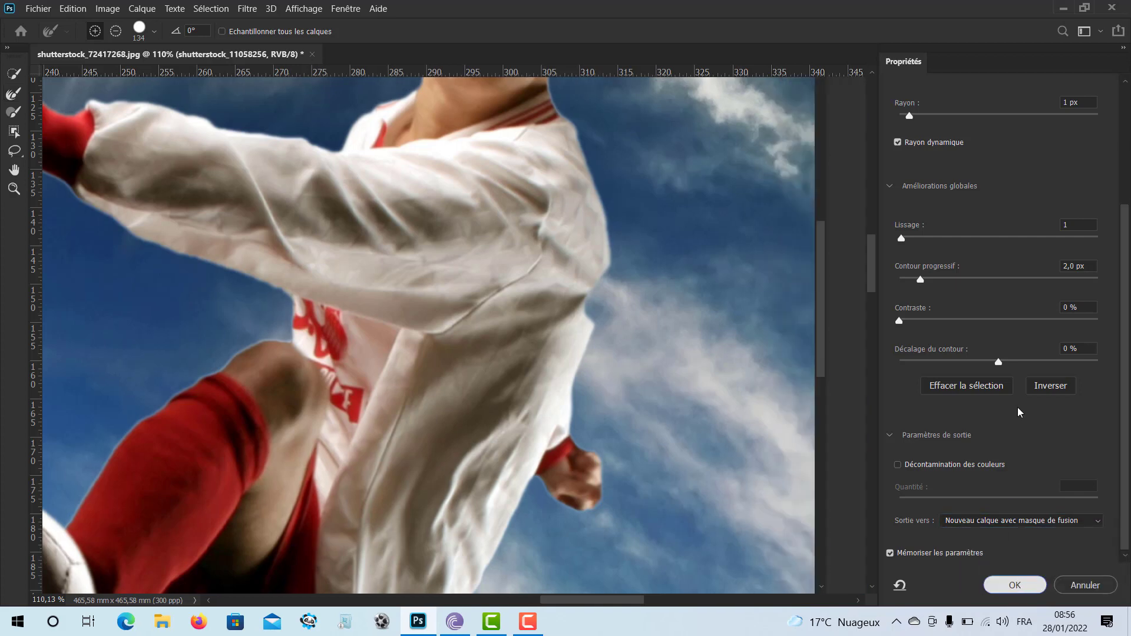
# Move the cut-out player and ball slightly down and to the right over the landscape
pyautogui.scroll(-8, 536, 319)
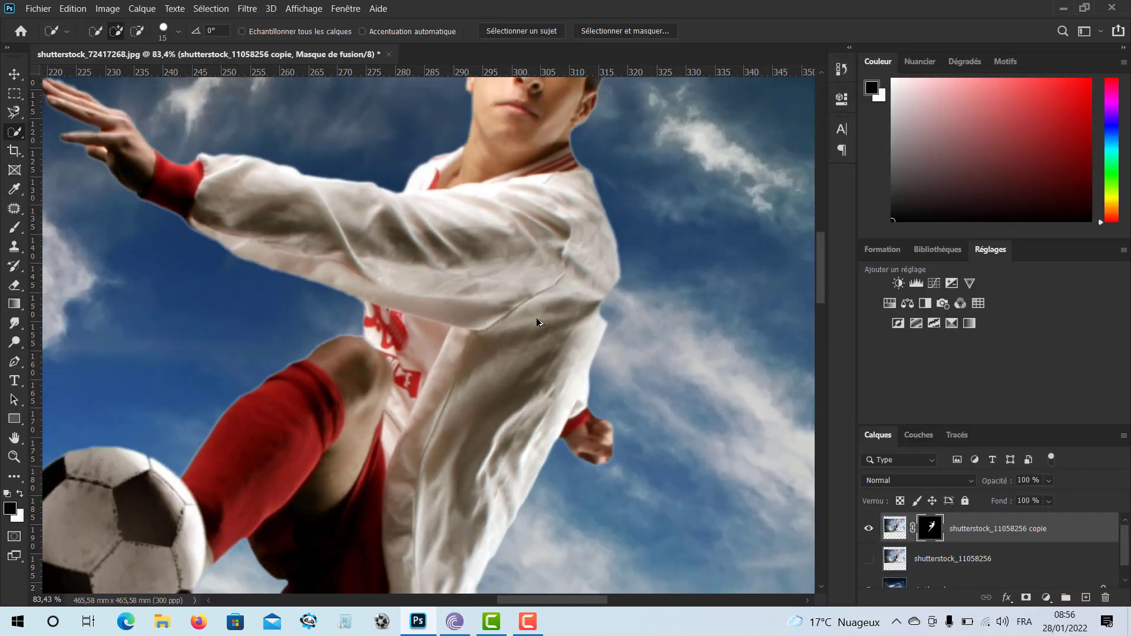
pyautogui.scroll(-4, 538, 319)
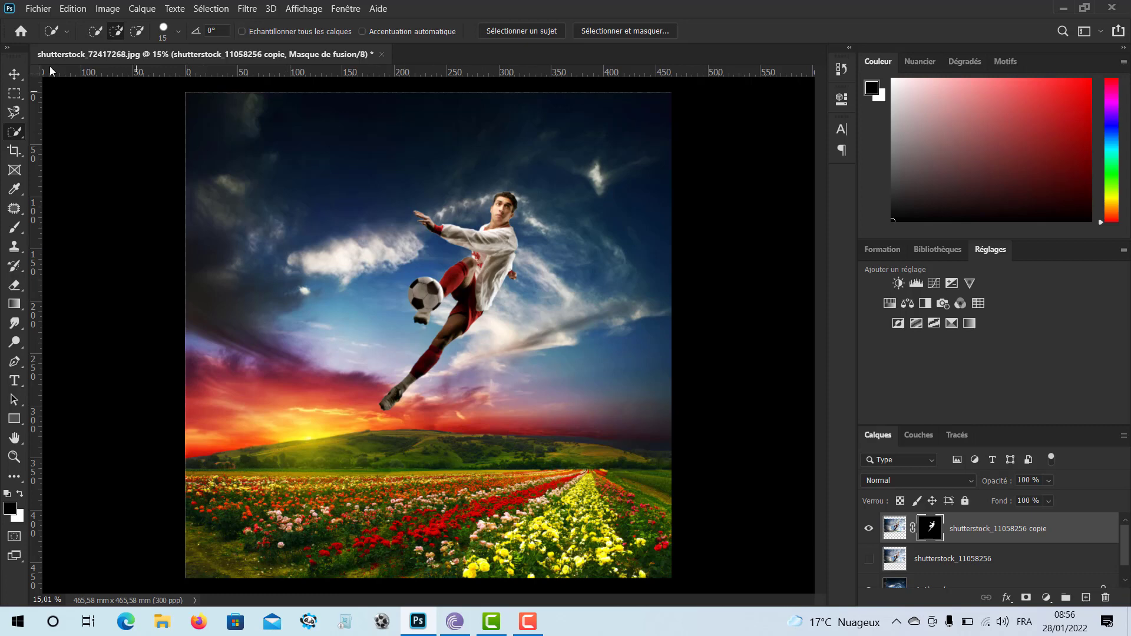
pyautogui.click(14, 74)
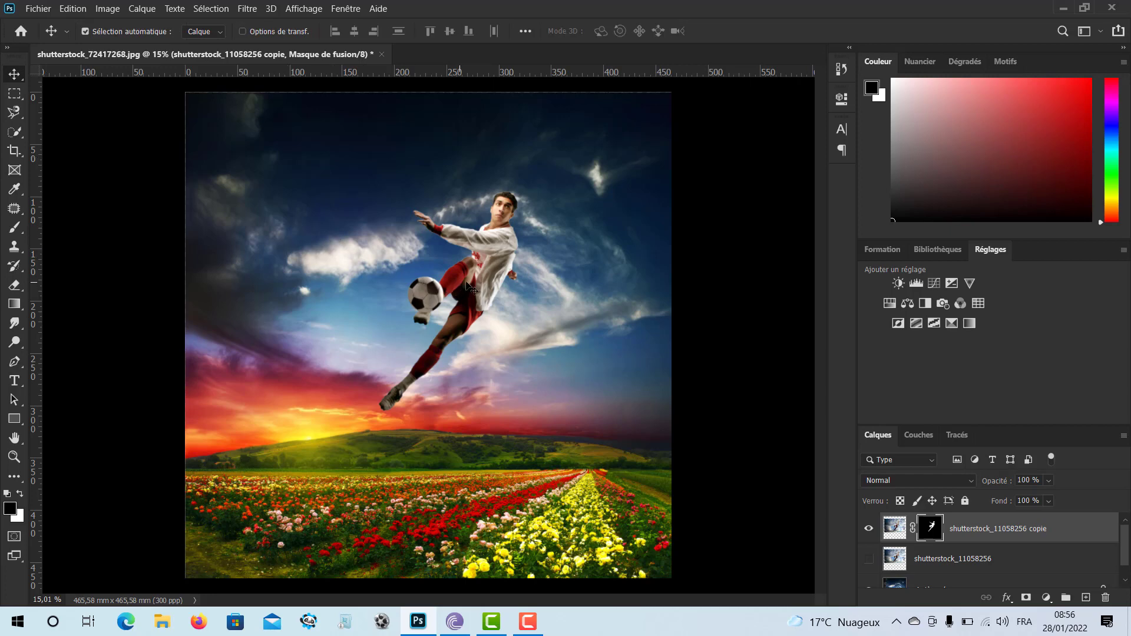
pyautogui.moveTo(466, 283); pyautogui.dragTo(499, 295)
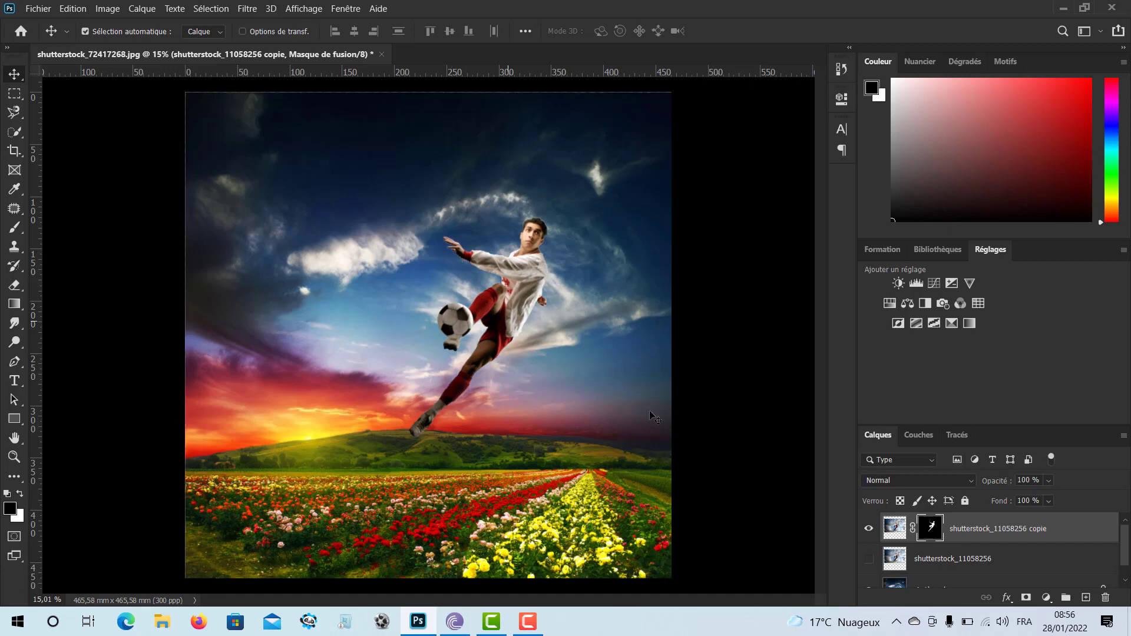
# Hide the Arrière-plan layer to check the cut-out player against transparency, and show the layer again
pyautogui.scroll(-1, 878, 577)
pyautogui.click(867, 572)
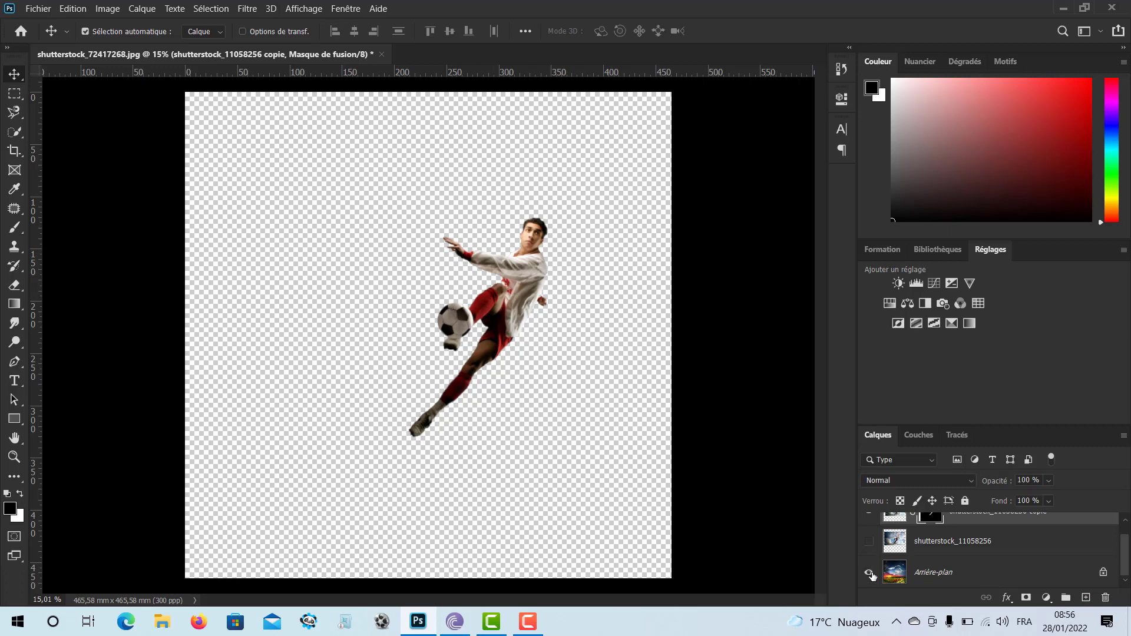
pyautogui.click(869, 575)
pyautogui.scroll(1, 872, 523)
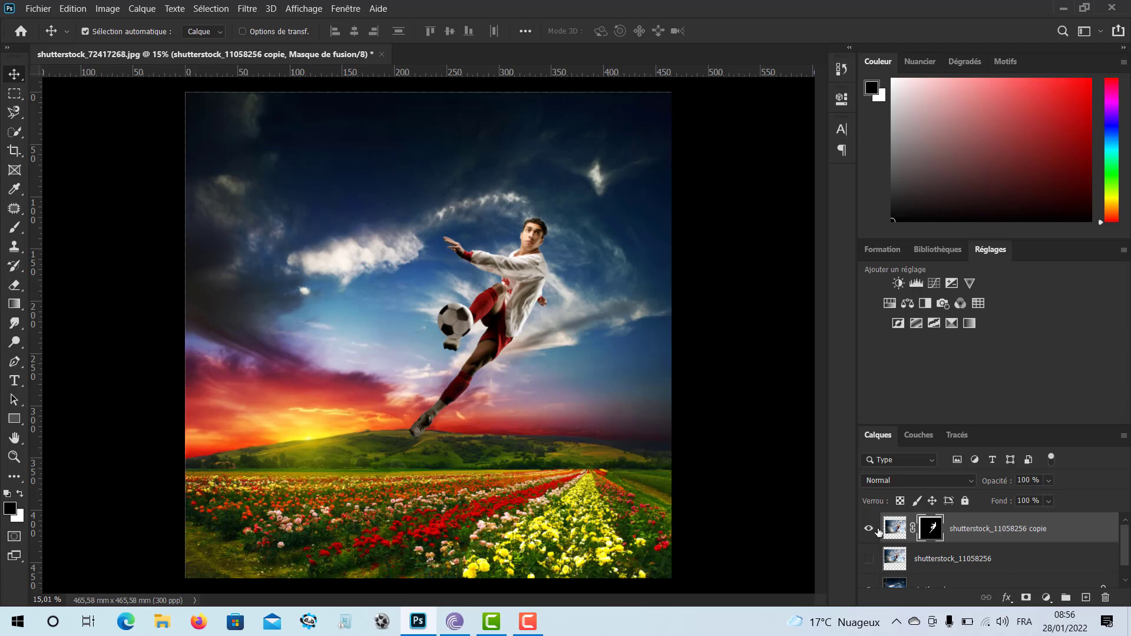